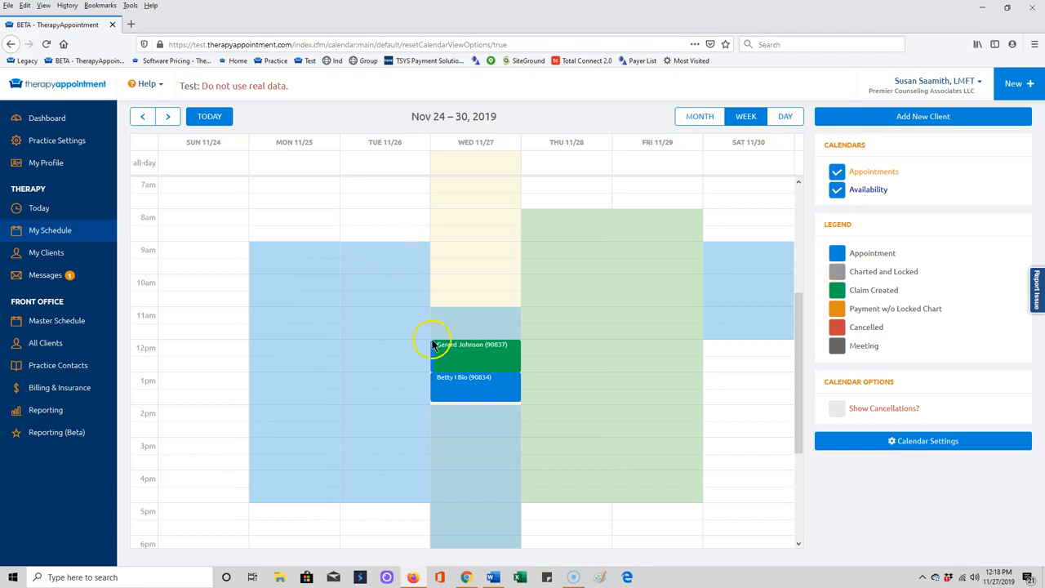
# - Start a new chart entry from the client's 1:00 PM appointment on Wednesday 11/27
pyautogui.click(474, 394)
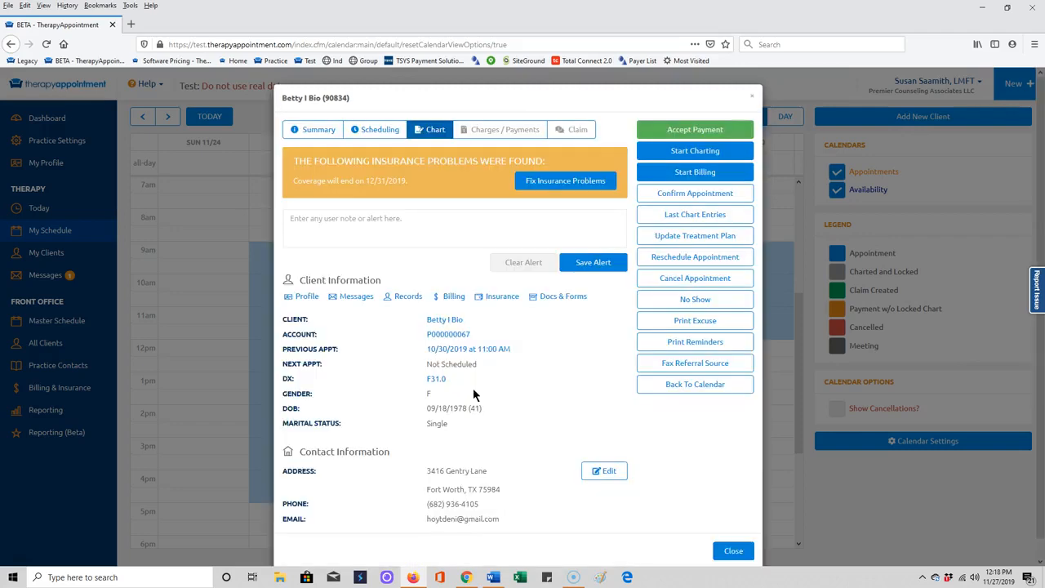
pyautogui.click(710, 133)
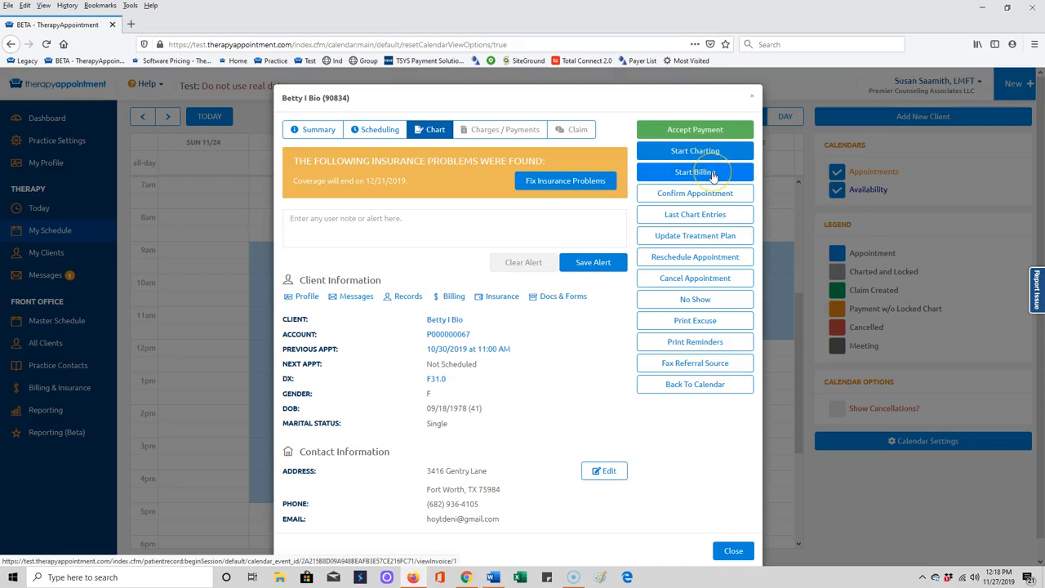
pyautogui.click(709, 154)
pyautogui.click(704, 155)
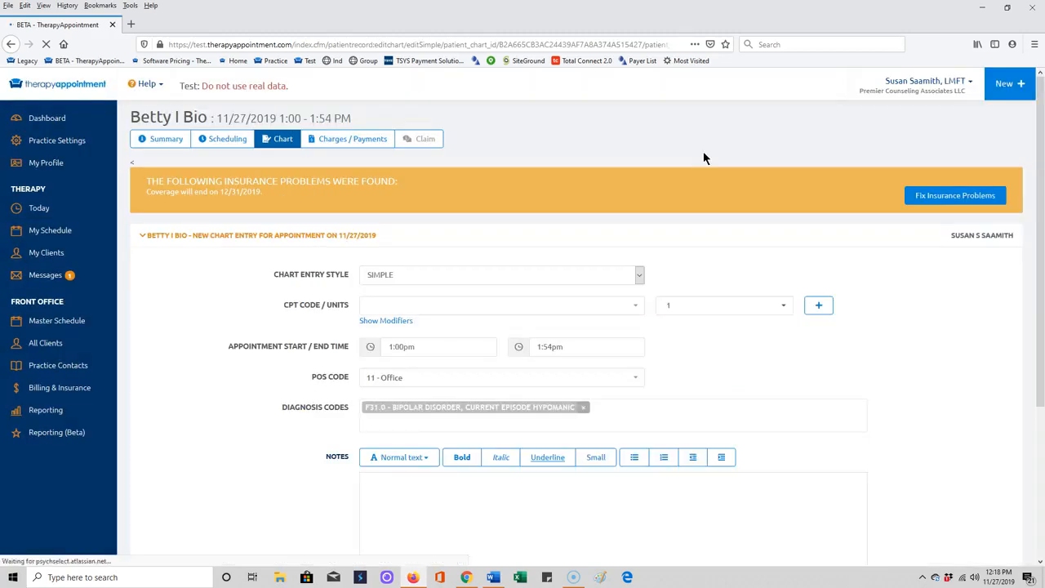
pyautogui.click(598, 376)
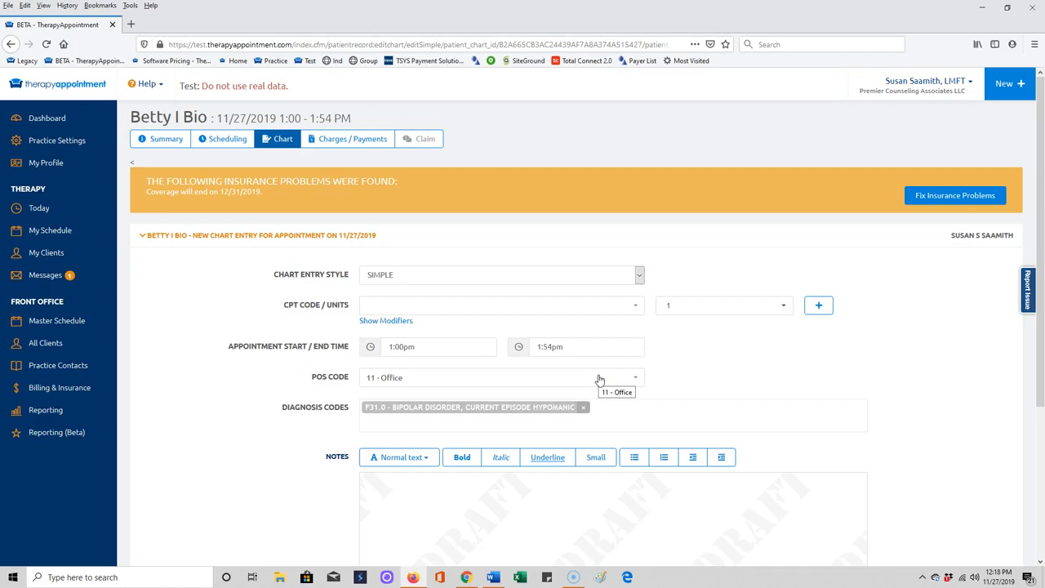
pyautogui.click(695, 375)
# - Check the available chart entry styles, keeping SIMPLE, and set the CPT code to (90837) Psychotherapy 60 min
pyautogui.click(641, 278)
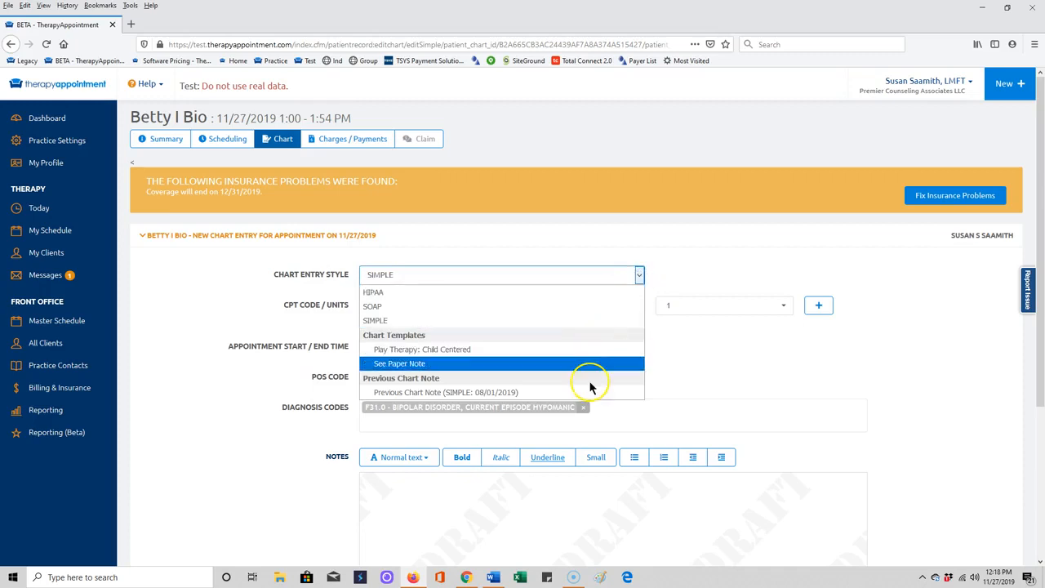
pyautogui.click(639, 281)
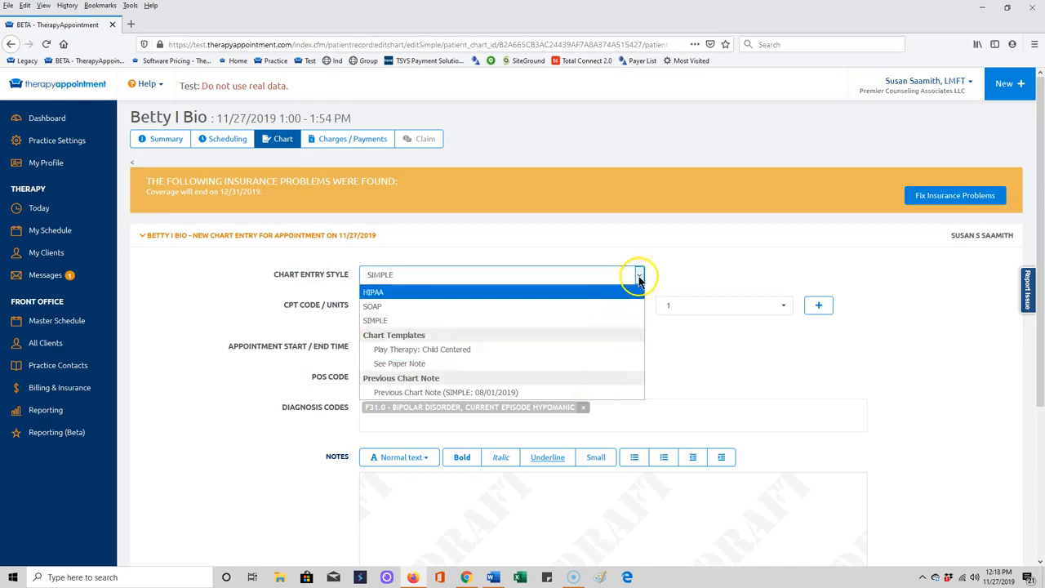
pyautogui.click(640, 278)
pyautogui.click(636, 308)
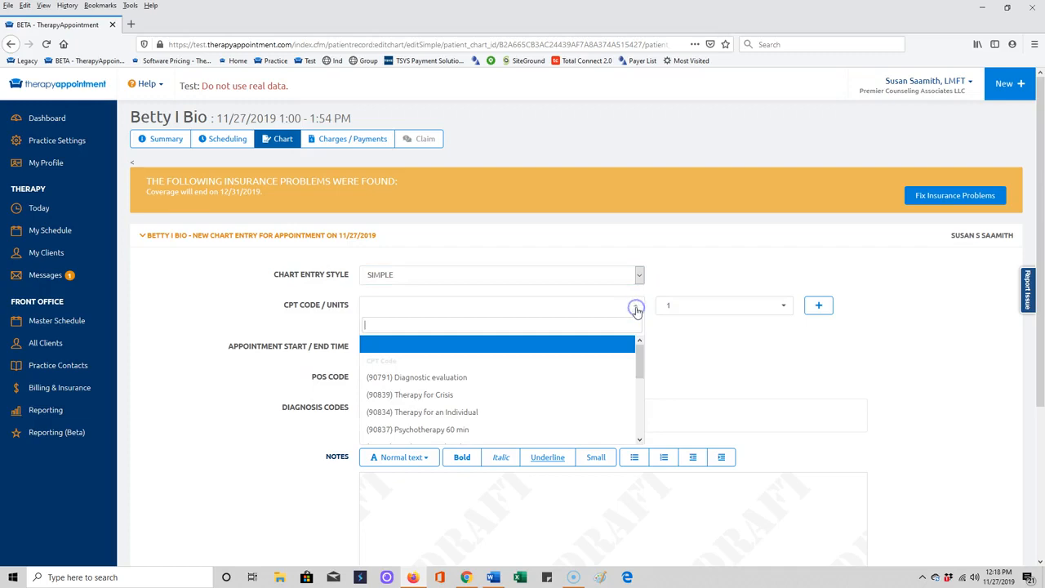
pyautogui.click(569, 432)
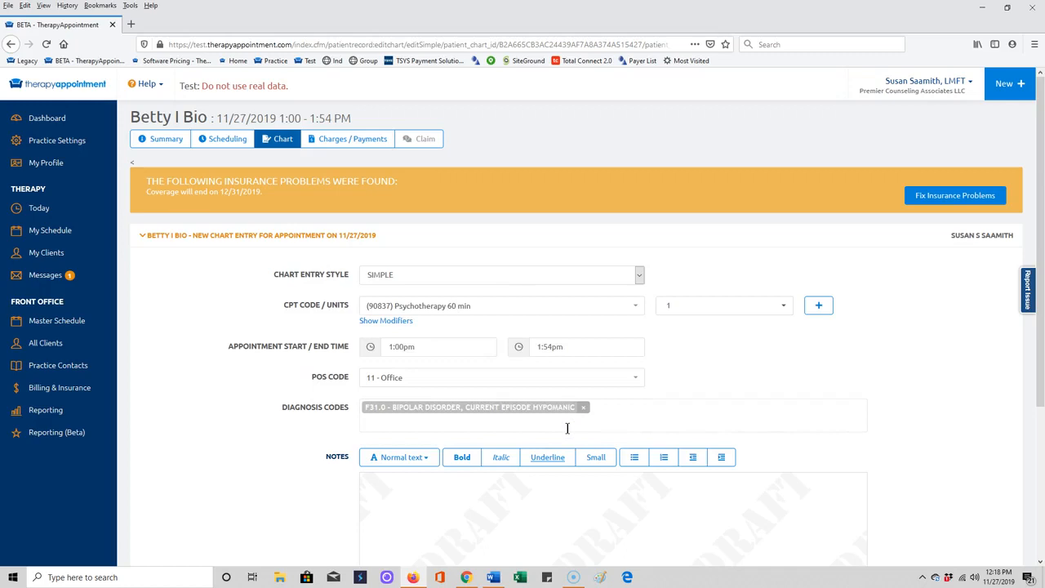
# - Add an additional code line to the chart entry and set it to (90785) Psytx complex interactive
pyautogui.click(817, 309)
pyautogui.click(620, 349)
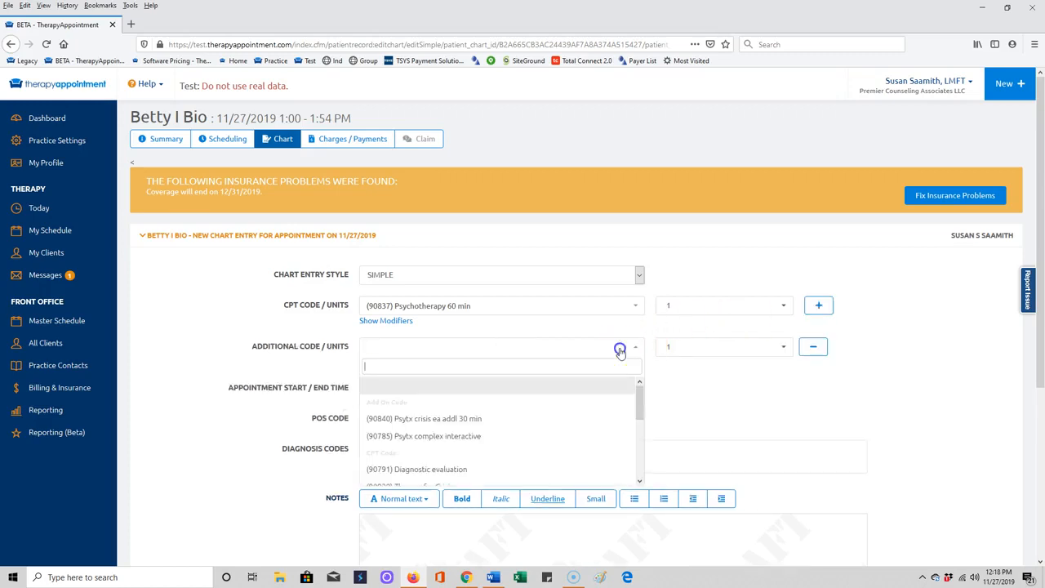
pyautogui.scroll(-2, 474, 441)
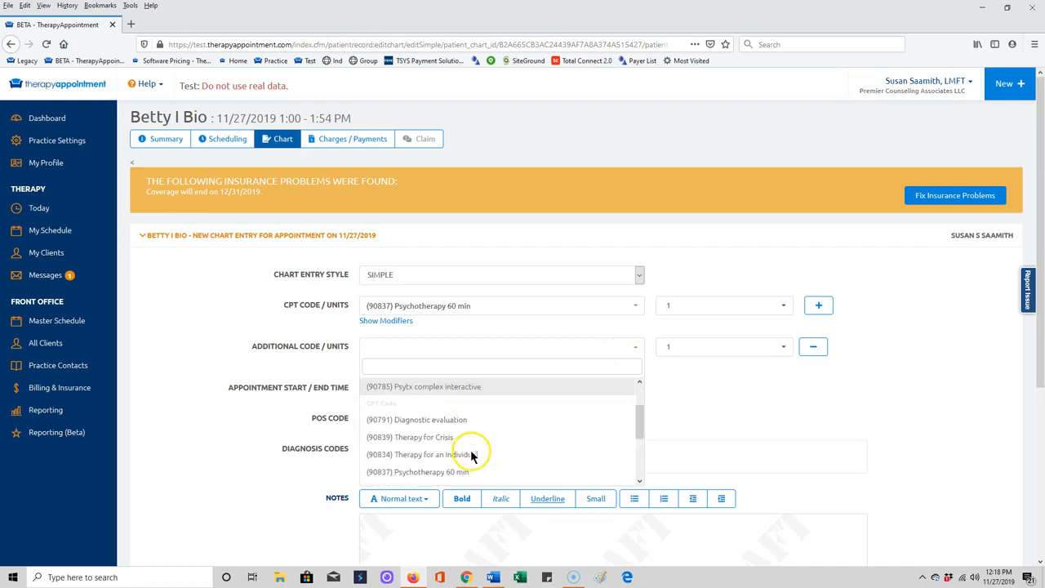
pyautogui.click(443, 384)
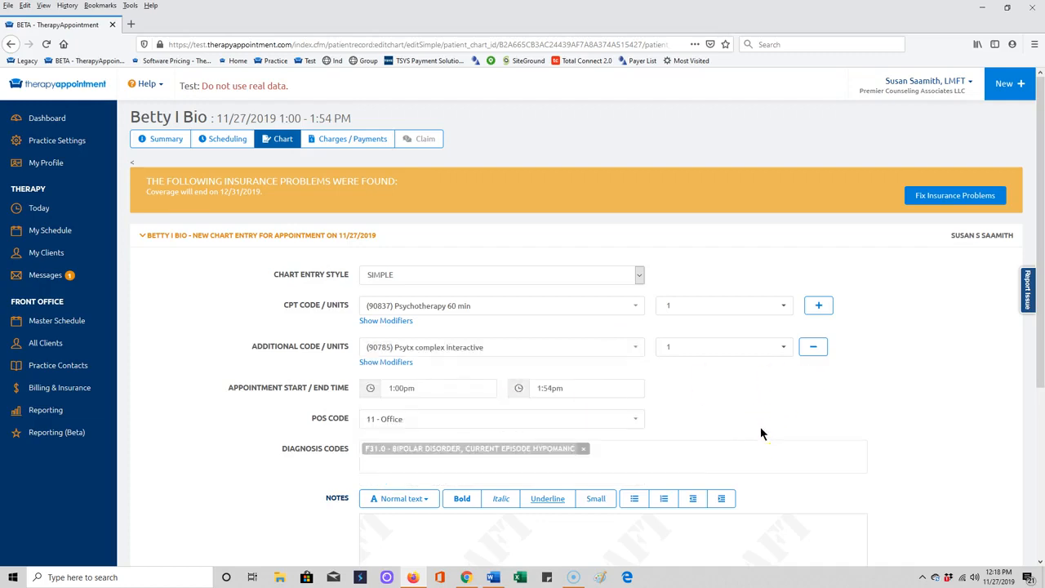
# - Show the service modifiers for the 90837 code and enter 07 as the first modifier
pyautogui.click(391, 322)
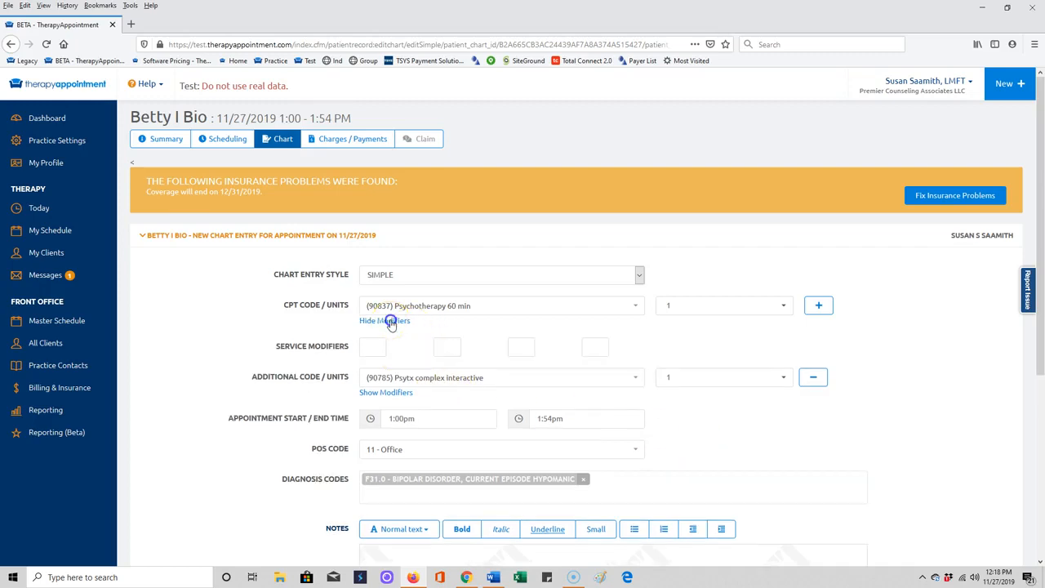
pyautogui.click(372, 349)
pyautogui.write('07')
pyautogui.click(665, 343)
# - Examine the available POS codes, such as 02 - Telehealth, and keep 11 - Office selected
pyautogui.scroll(-2, 471, 413)
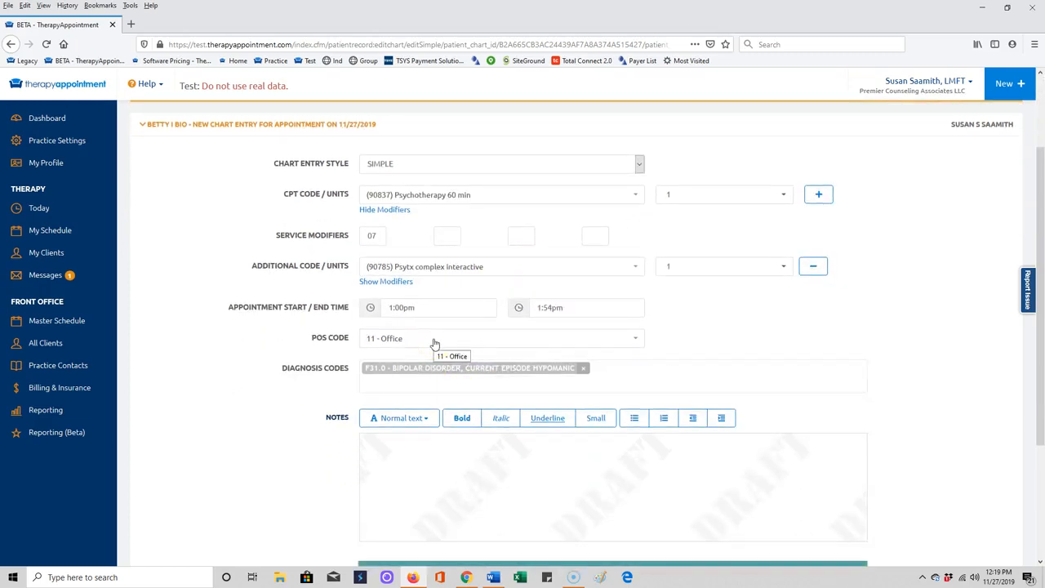
pyautogui.click(434, 342)
pyautogui.scroll(2, 449, 390)
pyautogui.scroll(1, 450, 389)
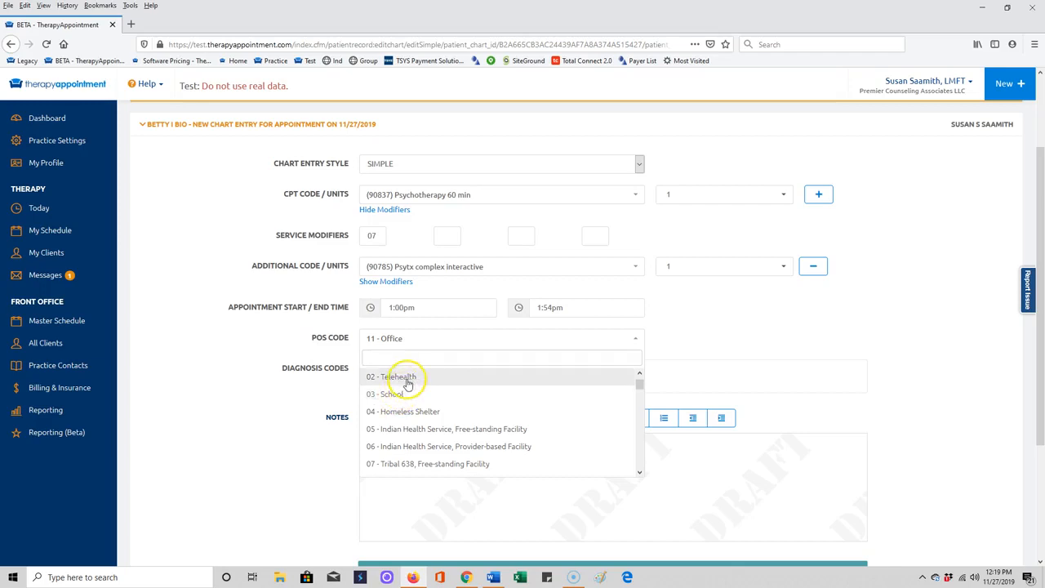
pyautogui.scroll(-1, 408, 390)
pyautogui.scroll(-2, 408, 390)
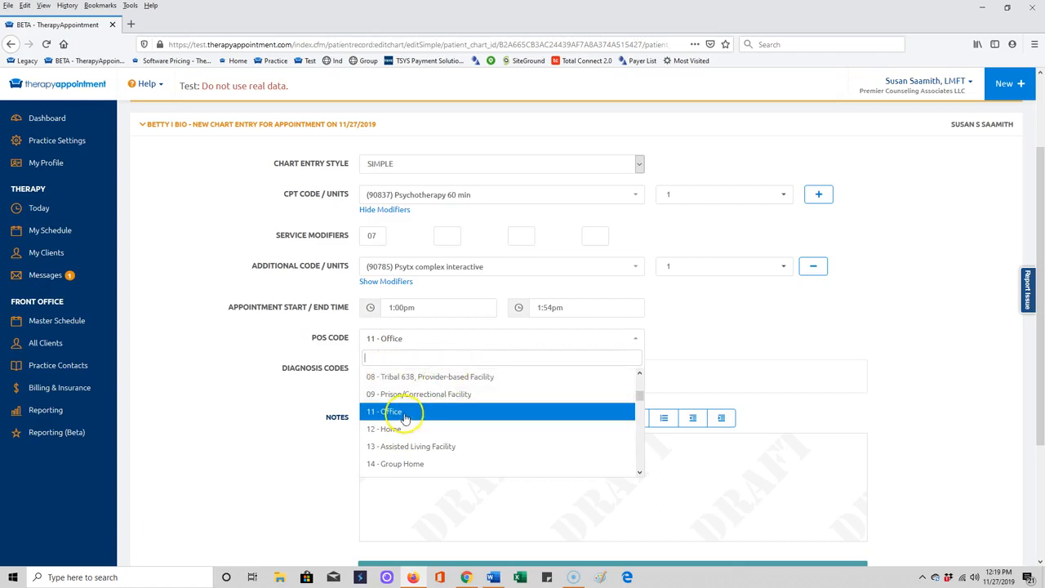
pyautogui.click(390, 417)
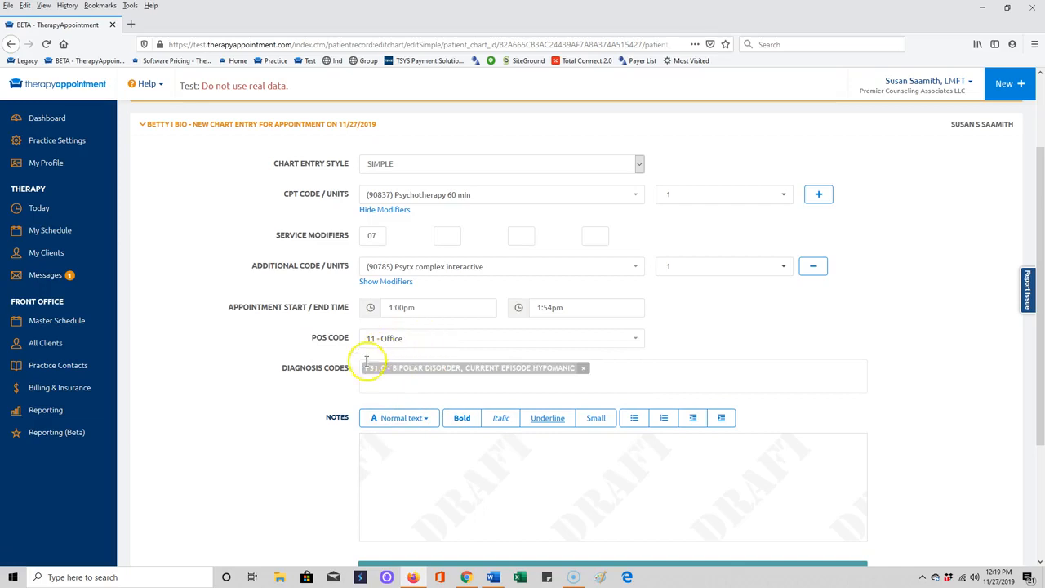
# - Remove the existing diagnosis, search for "bipolar" and select F31.0 - Bipolar disorder, current episode hypomanic
pyautogui.click(583, 370)
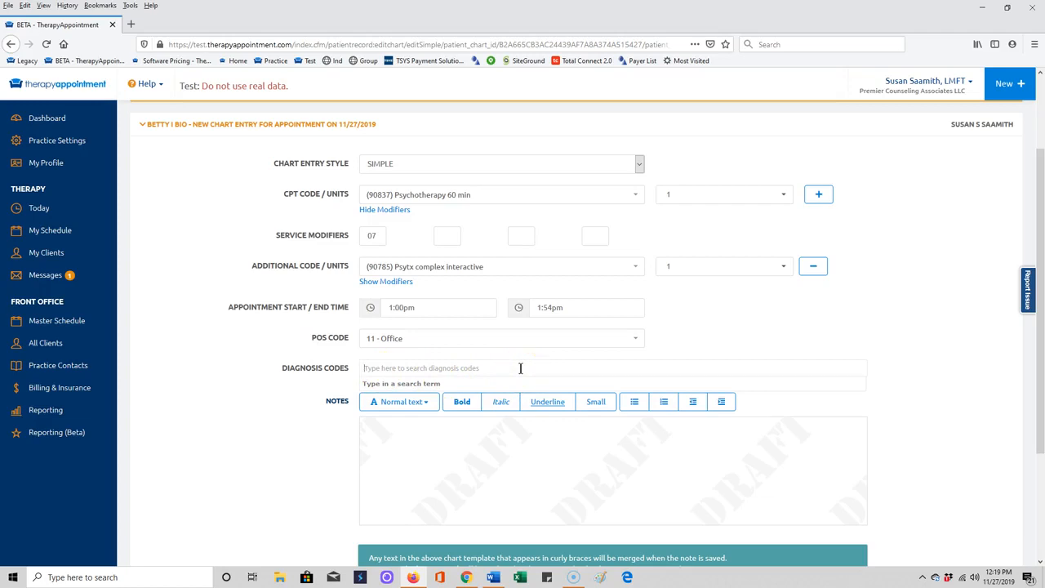
pyautogui.write('bipolar')
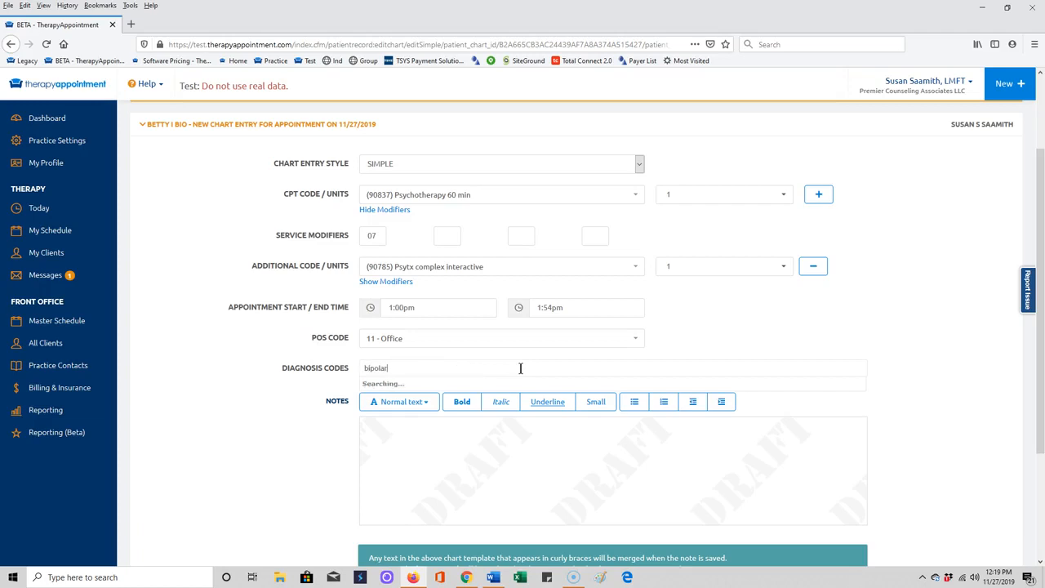
pyautogui.scroll(-1, 445, 478)
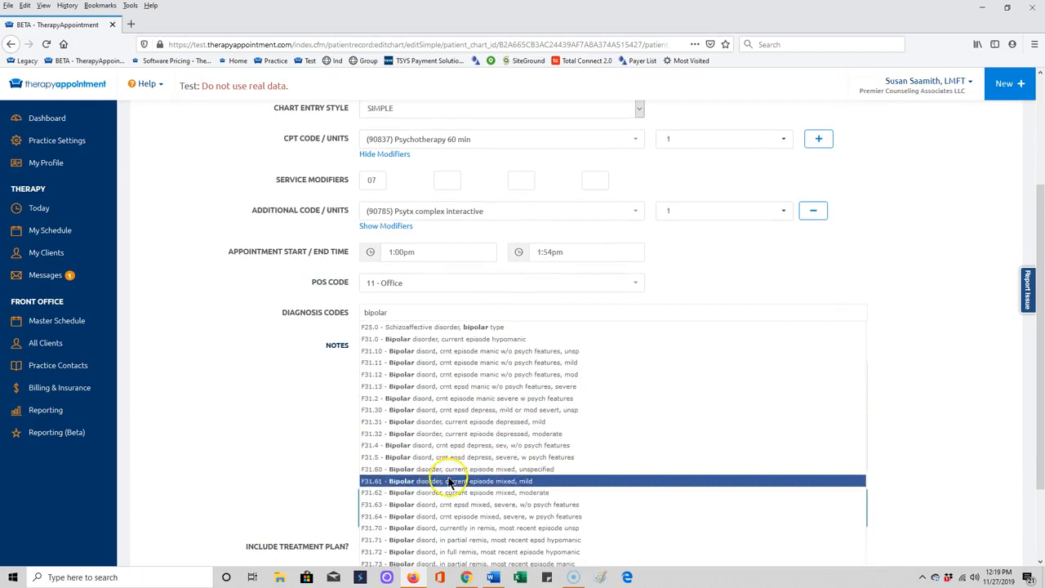
pyautogui.click(453, 339)
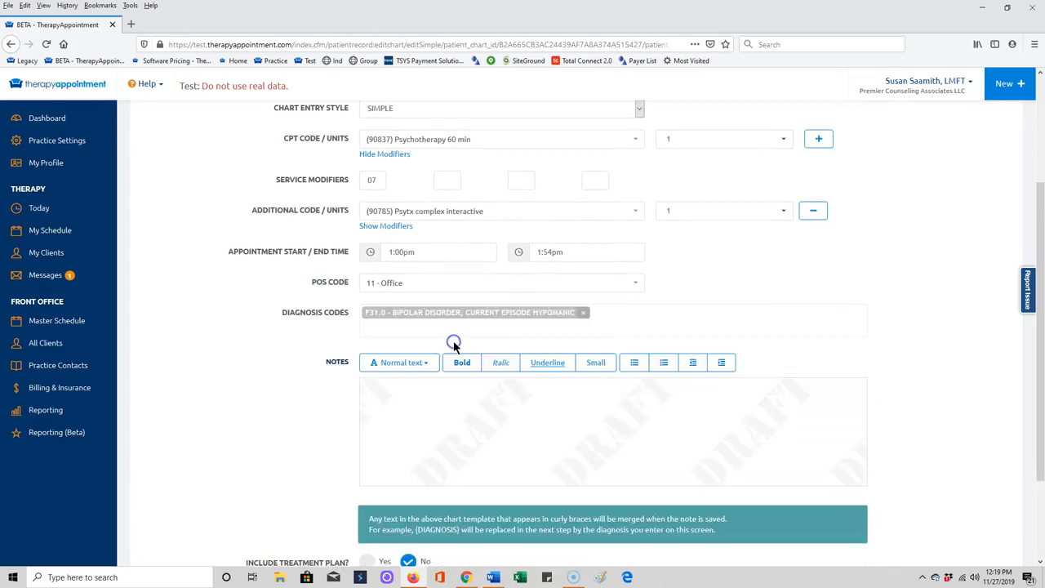
# - Search the diagnosis codes for "f40" and add F40.00 - Agoraphobia, unspecified as a second diagnosis
pyautogui.click(409, 331)
pyautogui.write('f40')
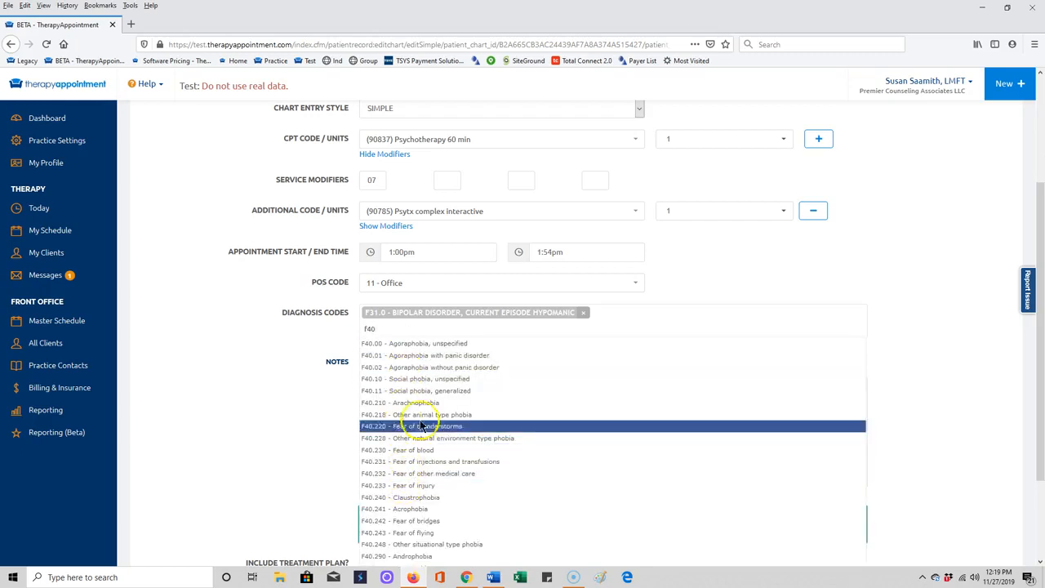
pyautogui.click(426, 348)
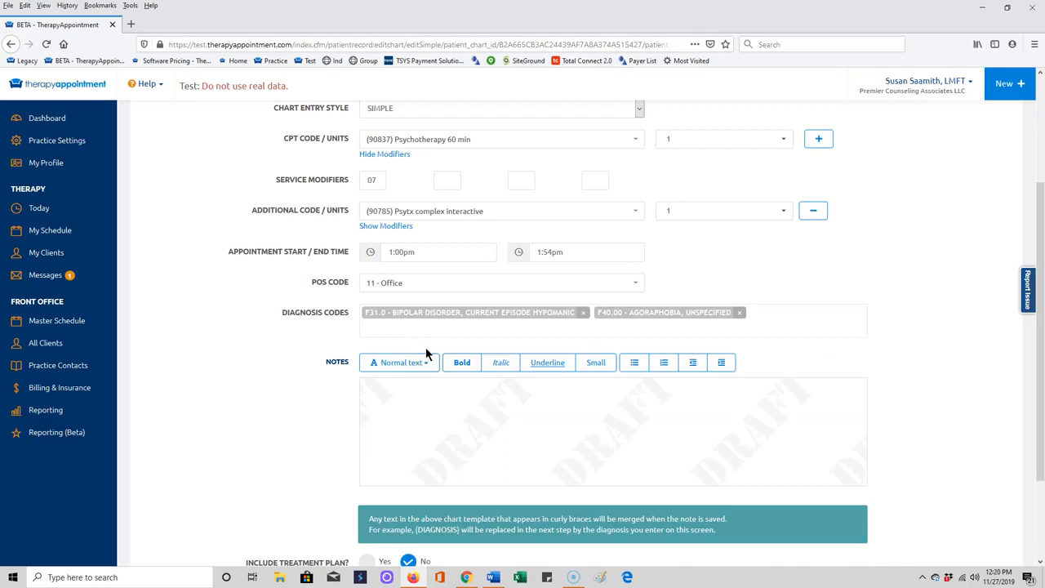
# - Write "The patient was blah blah blah." in the notes, then finalize and lock the chart entry
pyautogui.write('The patient was blah blah blah.')
pyautogui.scroll(-3, 560, 445)
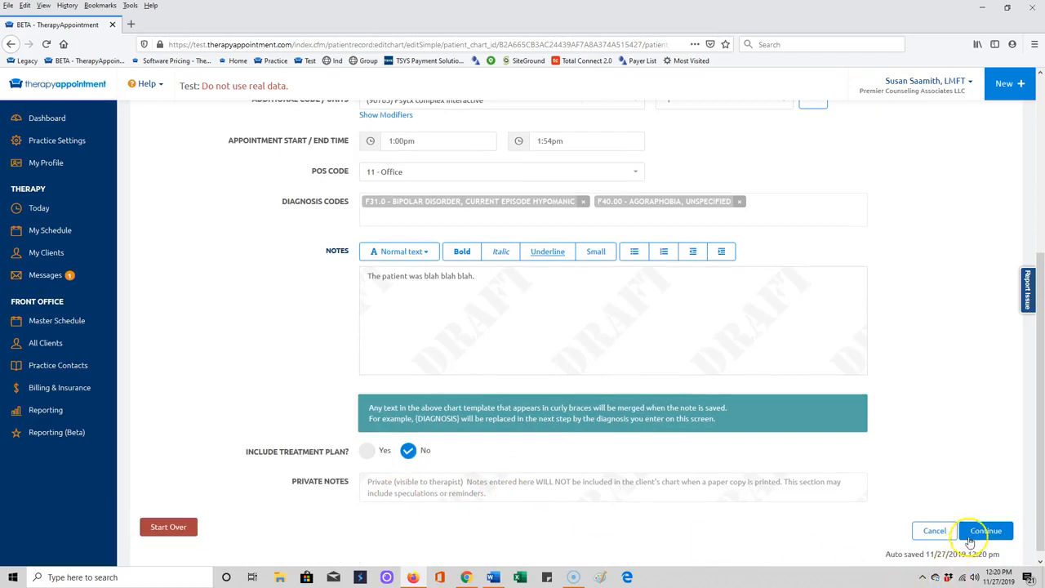
pyautogui.click(984, 531)
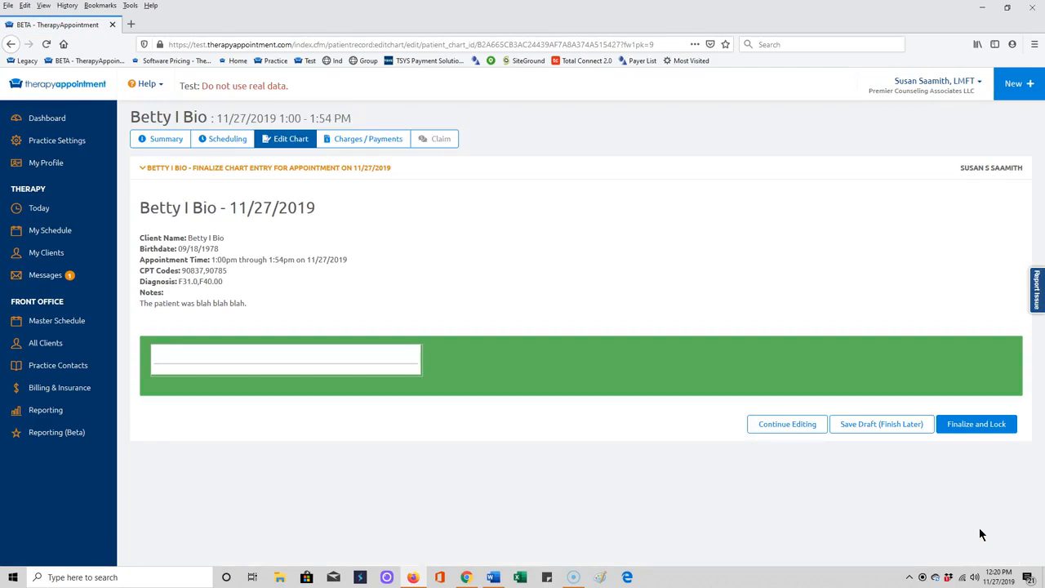
pyautogui.click(979, 423)
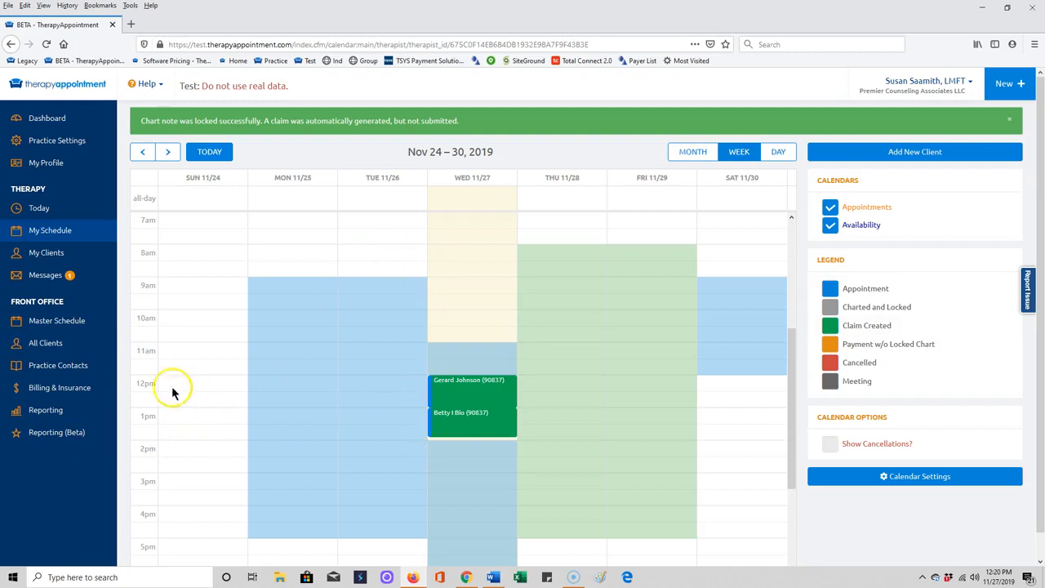
# - Open the billing overview and examine the ready-to-submit claims and the option for submitting them
pyautogui.click(66, 392)
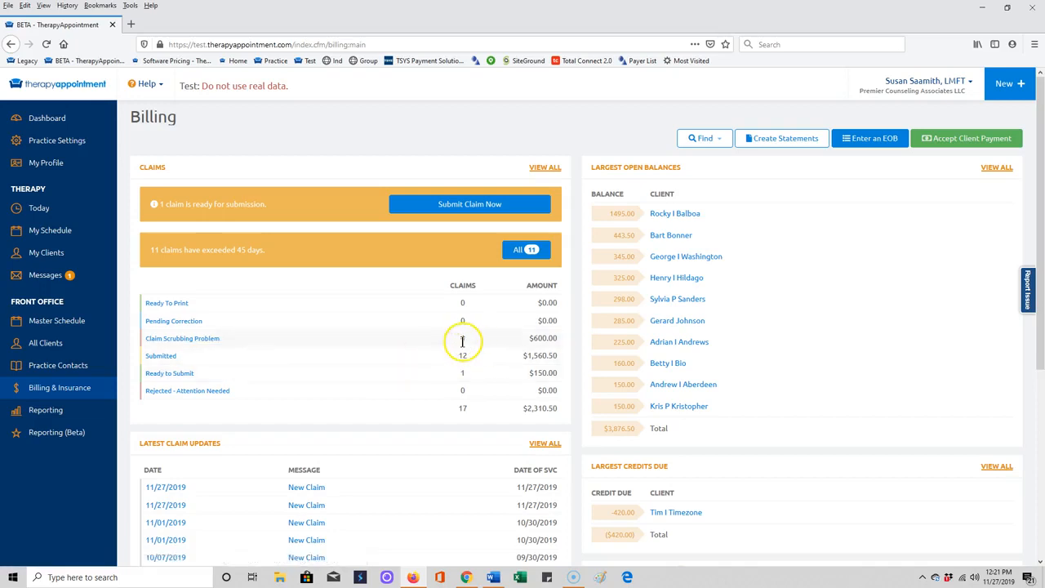
pyautogui.click(182, 374)
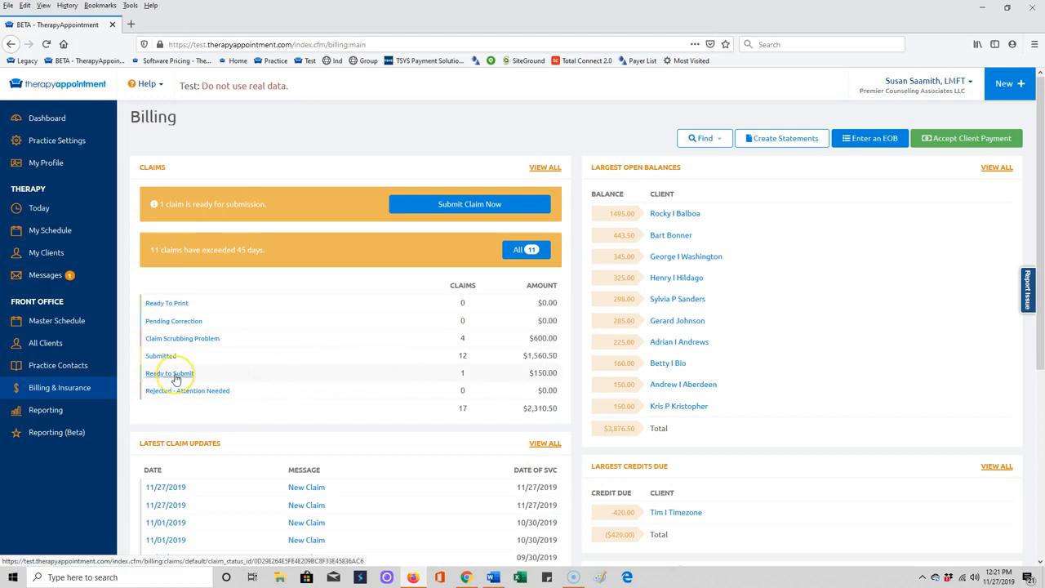
pyautogui.click(230, 207)
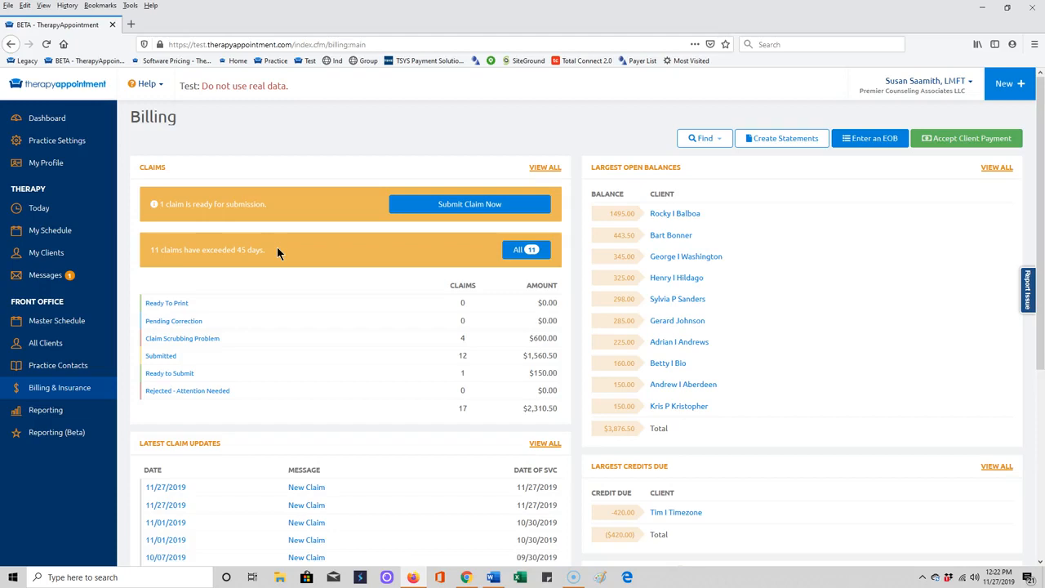
pyautogui.click(444, 206)
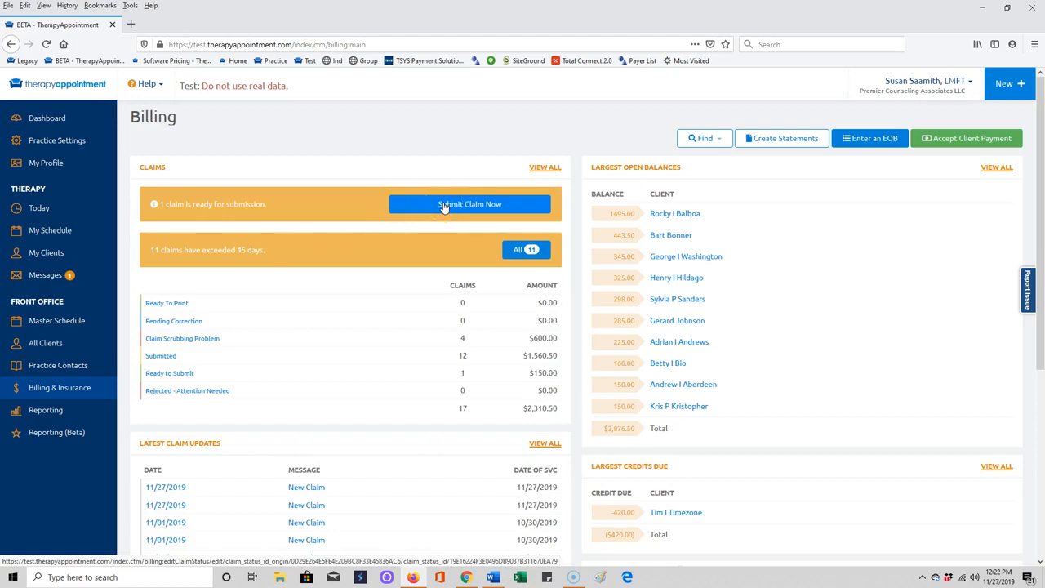
pyautogui.click(444, 205)
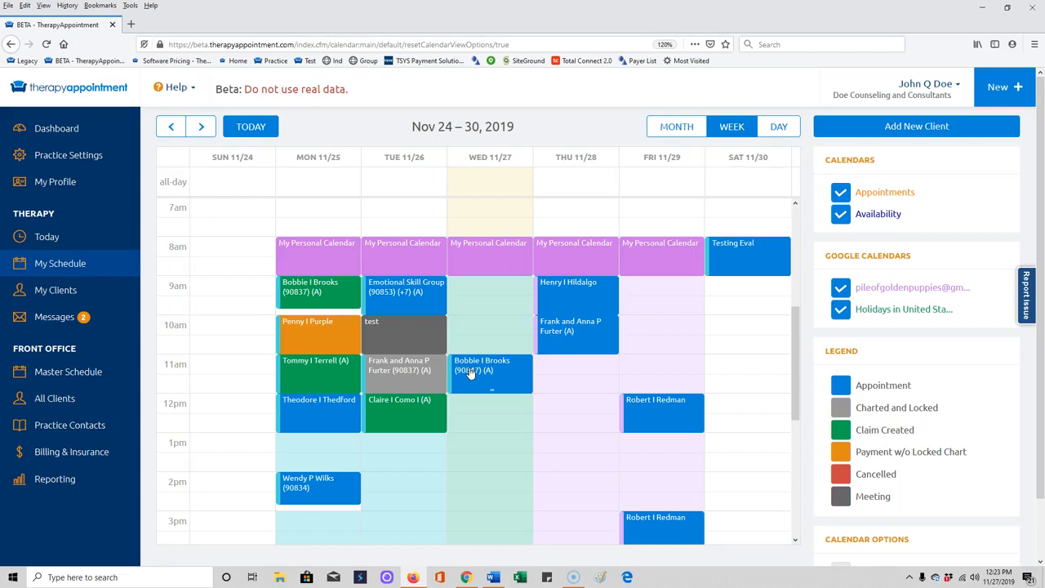
# - View the details of the Wednesday 11 AM appointment, close them and look at today's schedule
pyautogui.click(510, 368)
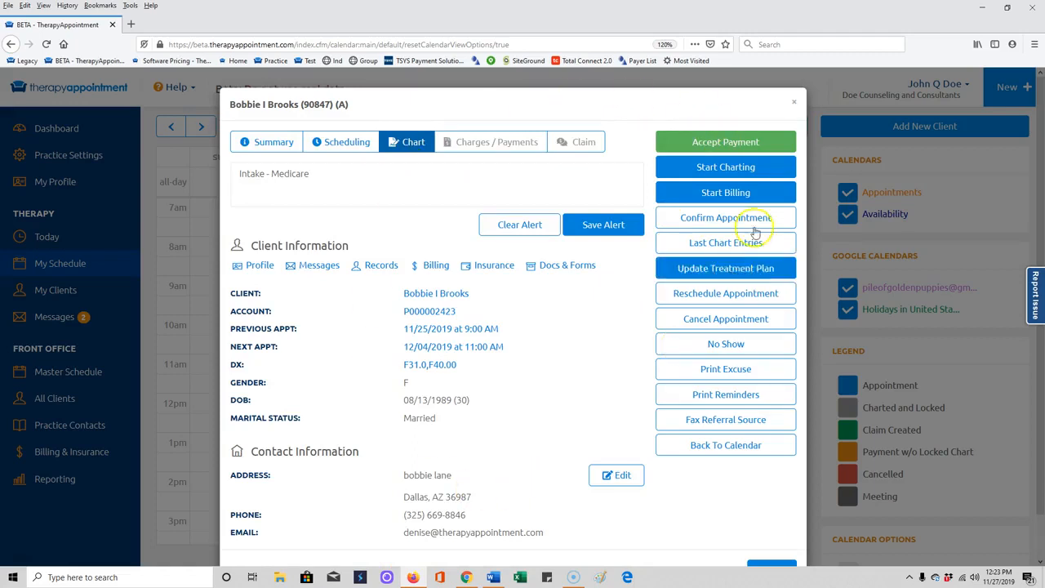
pyautogui.click(793, 101)
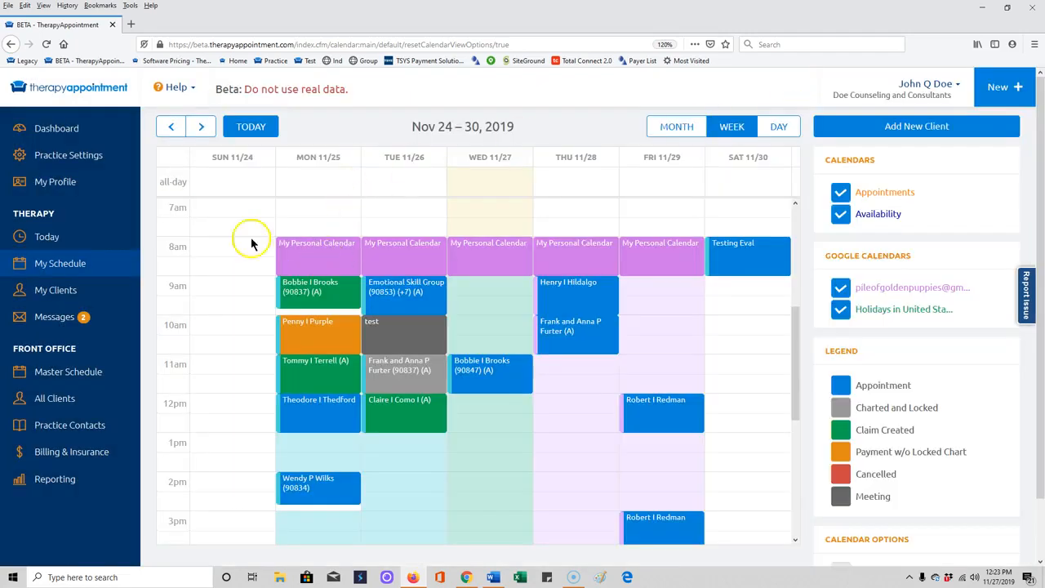
pyautogui.click(58, 238)
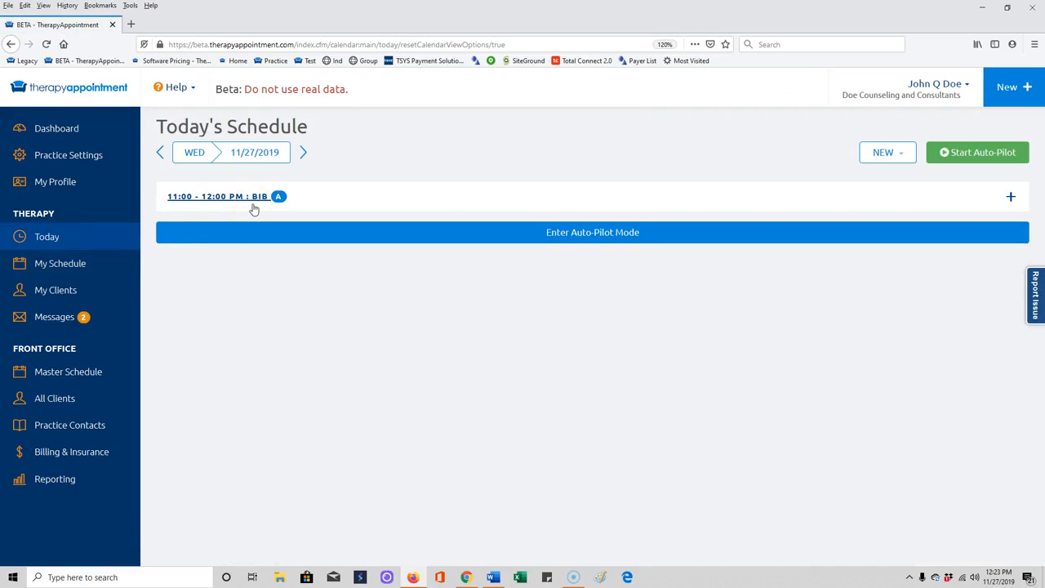
# - Open the Wednesday 11/27 11 AM appointment from the weekly schedule and start charting it
pyautogui.click(53, 262)
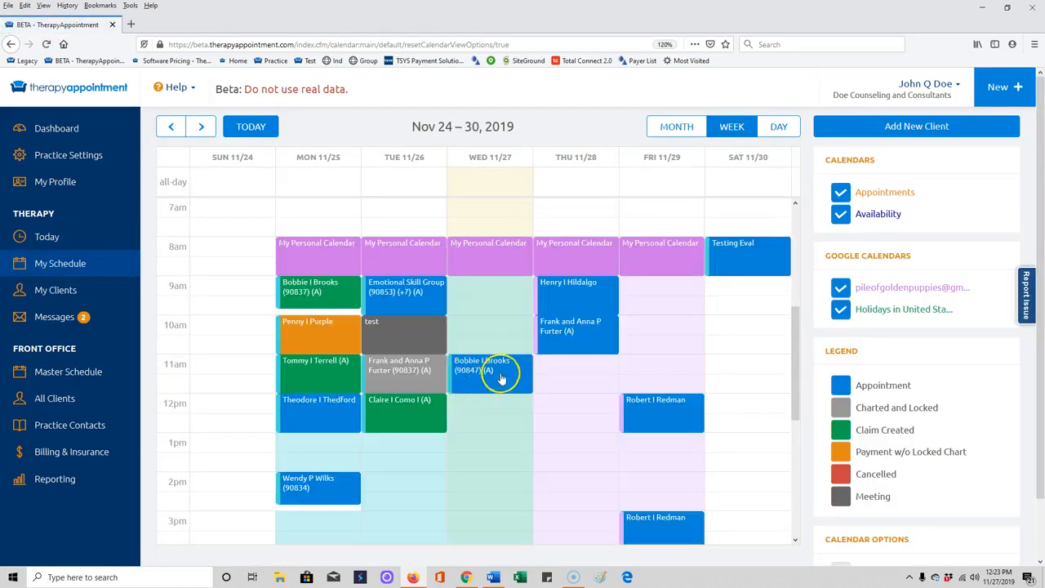
pyautogui.click(506, 375)
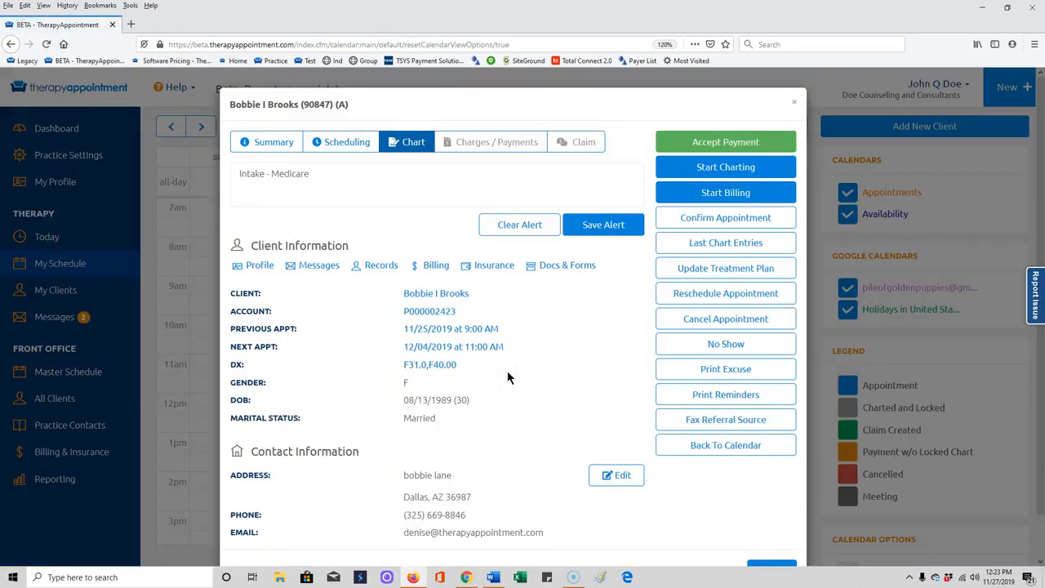
pyautogui.click(755, 141)
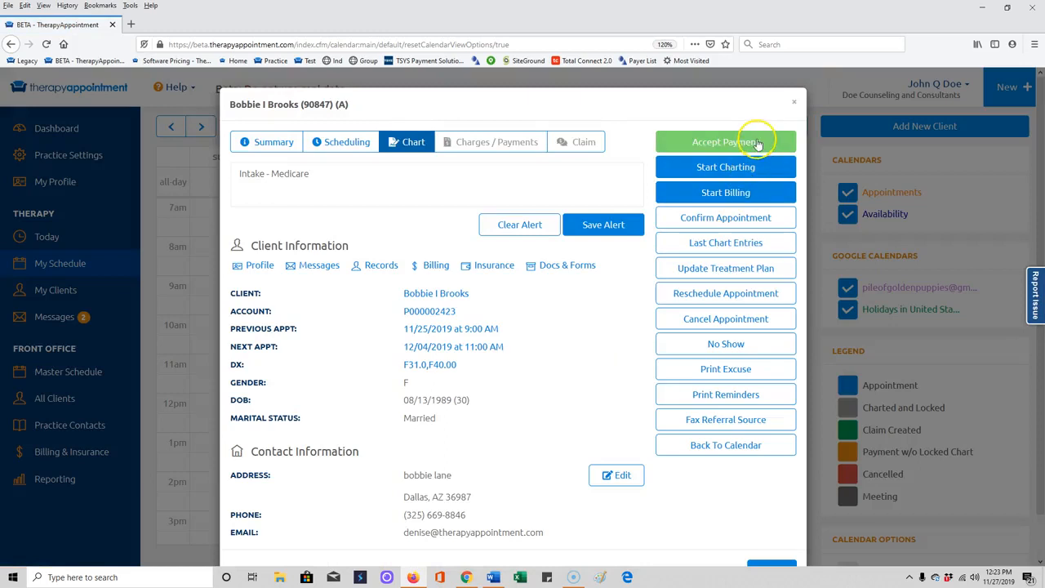
pyautogui.click(744, 167)
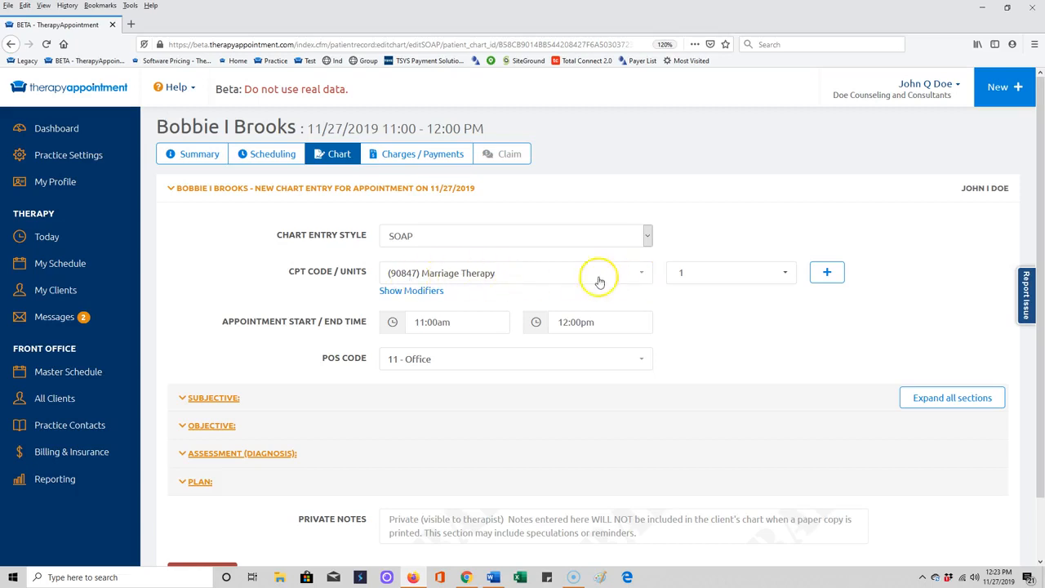
# - Set the CPT code to (90837) Psychotherapy 60 min and add (90785) Psytx complex interactive as an additional code
pyautogui.click(643, 278)
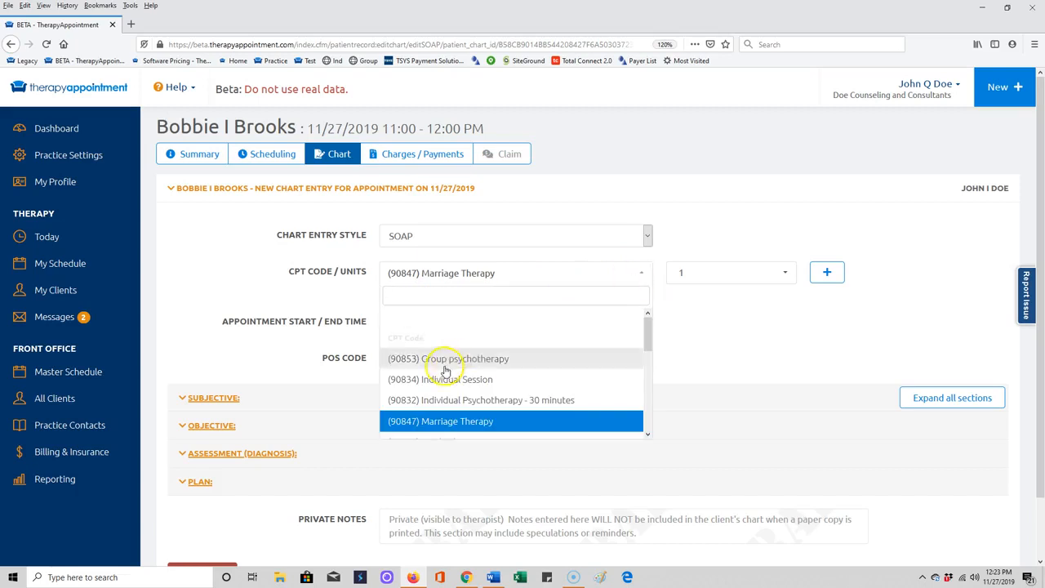
pyautogui.scroll(-2, 438, 390)
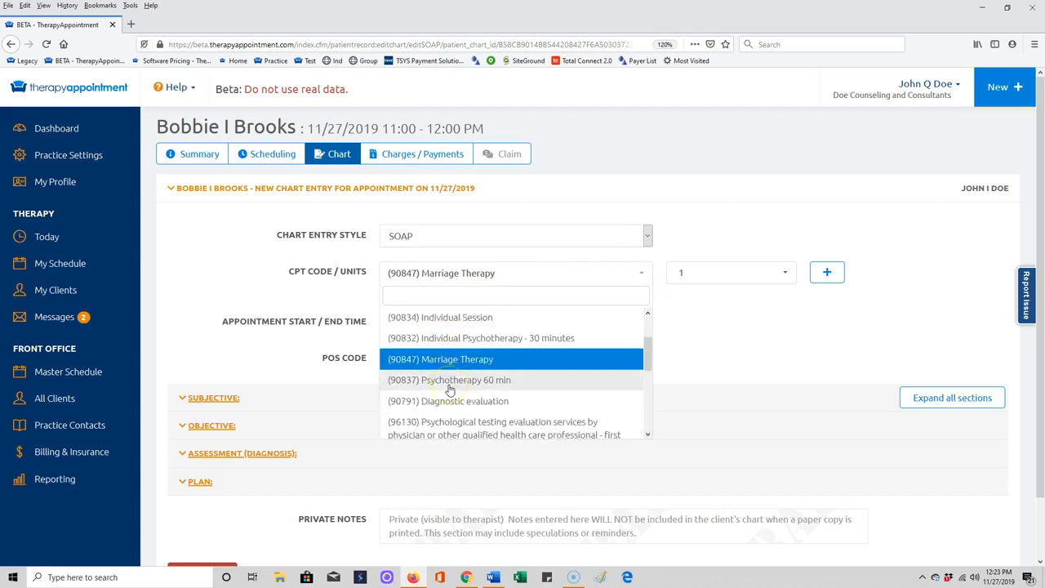
pyautogui.click(449, 384)
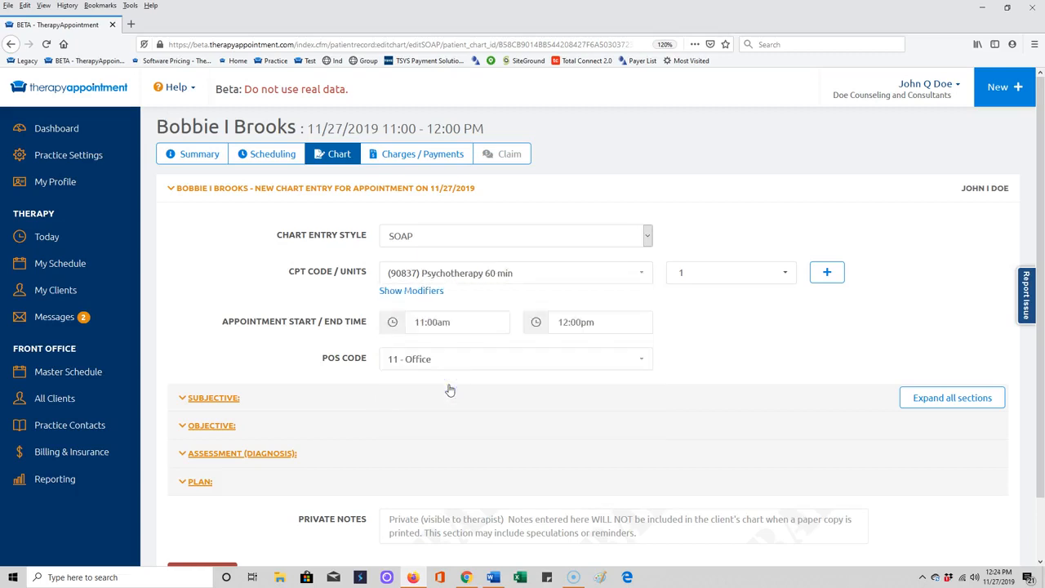
pyautogui.click(826, 273)
pyautogui.click(637, 323)
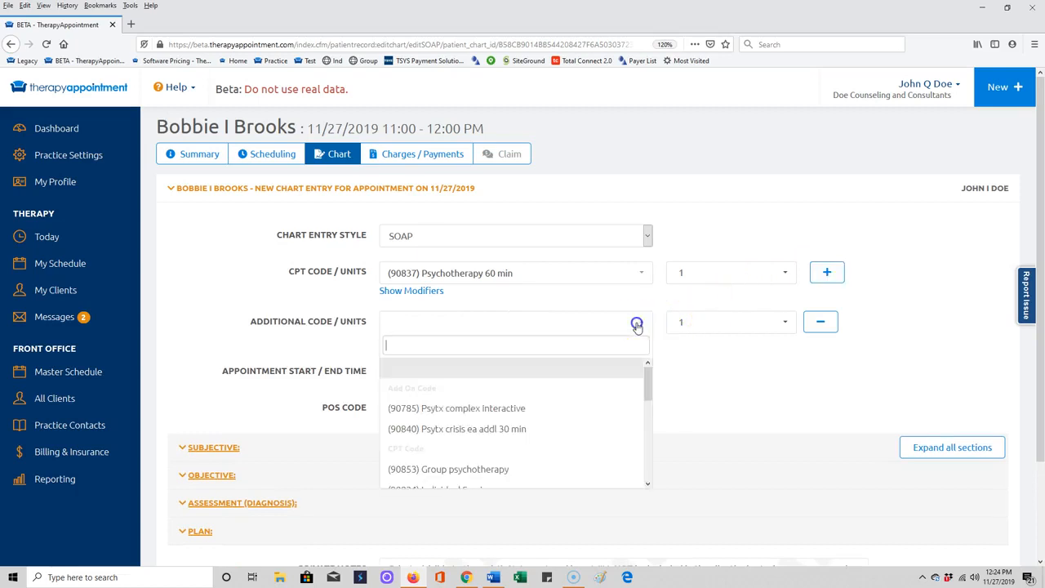
pyautogui.click(479, 414)
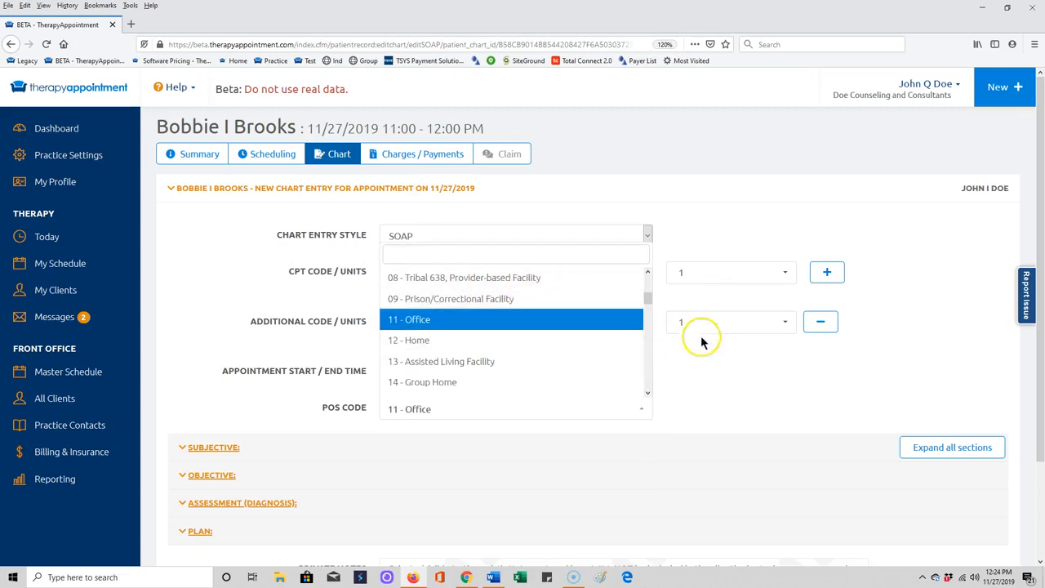
# - Set the chart entry's POS code to 12 - Home
pyautogui.scroll(-1, 679, 297)
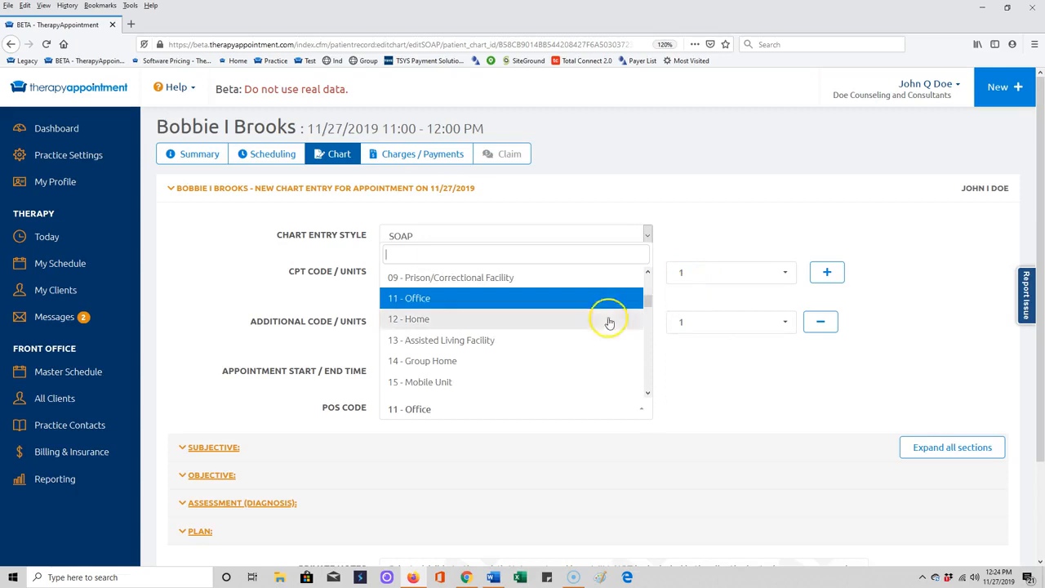
pyautogui.click(468, 322)
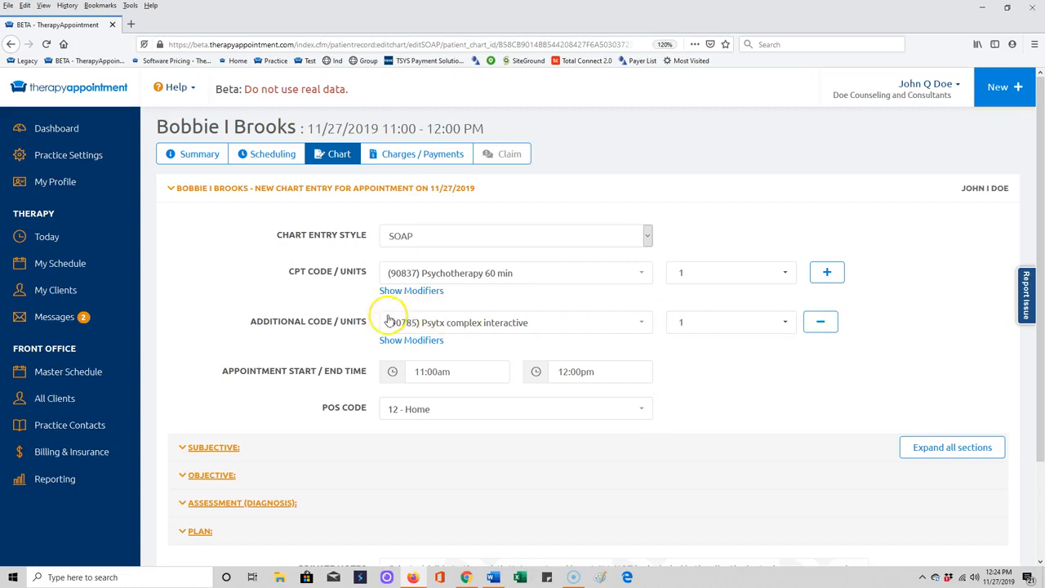
# - Show the modifiers for the 90837 code and enter 07 as the first service modifier
pyautogui.click(412, 291)
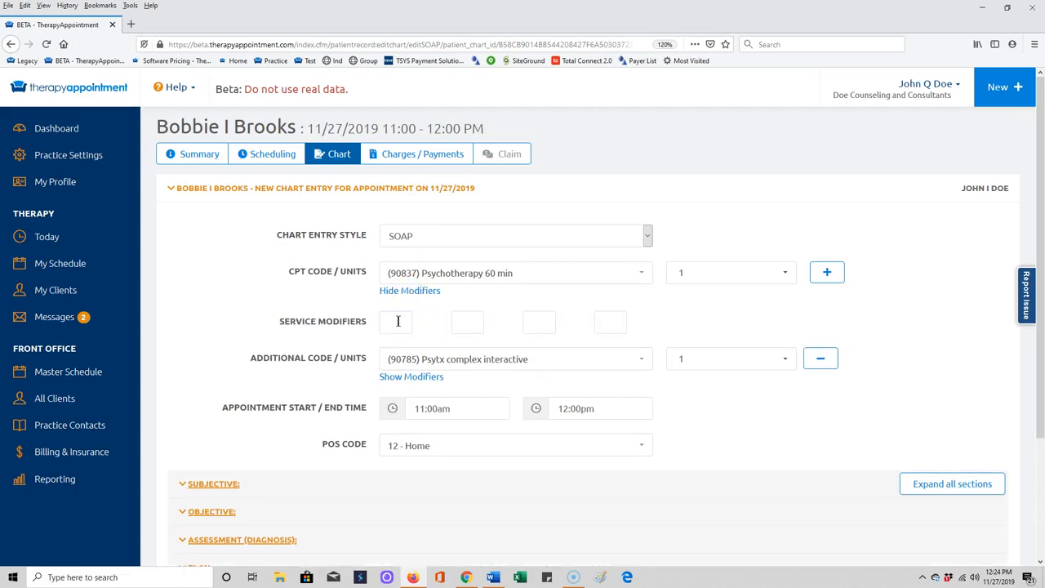
pyautogui.click(397, 321)
pyautogui.write('07')
pyautogui.click(670, 322)
# - Set the POS code to 11 - Office, look through the other place-of-service options and keep 11 - Office
pyautogui.scroll(-1, 520, 407)
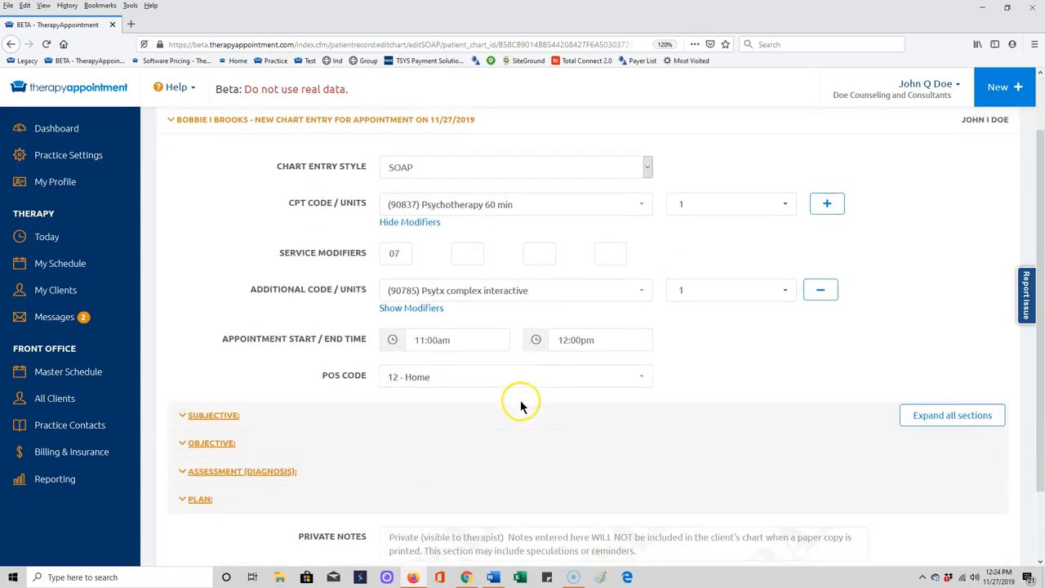
pyautogui.click(478, 382)
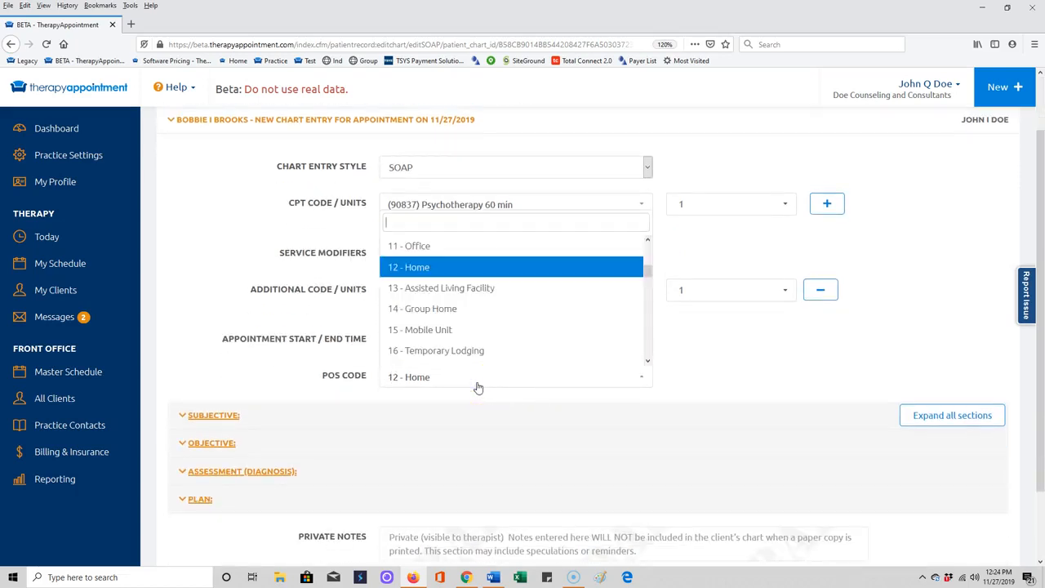
pyautogui.click(428, 246)
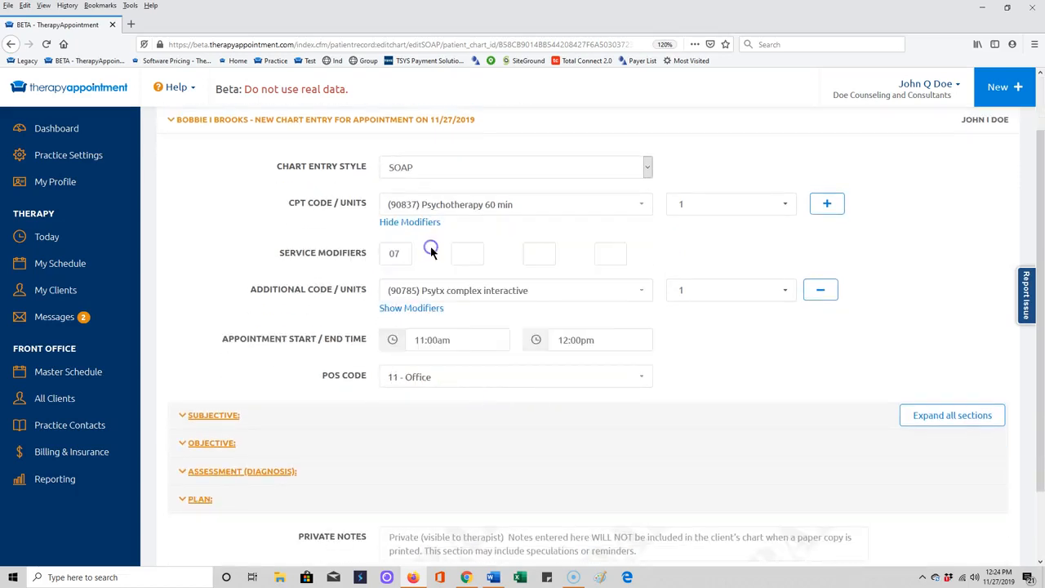
pyautogui.click(467, 383)
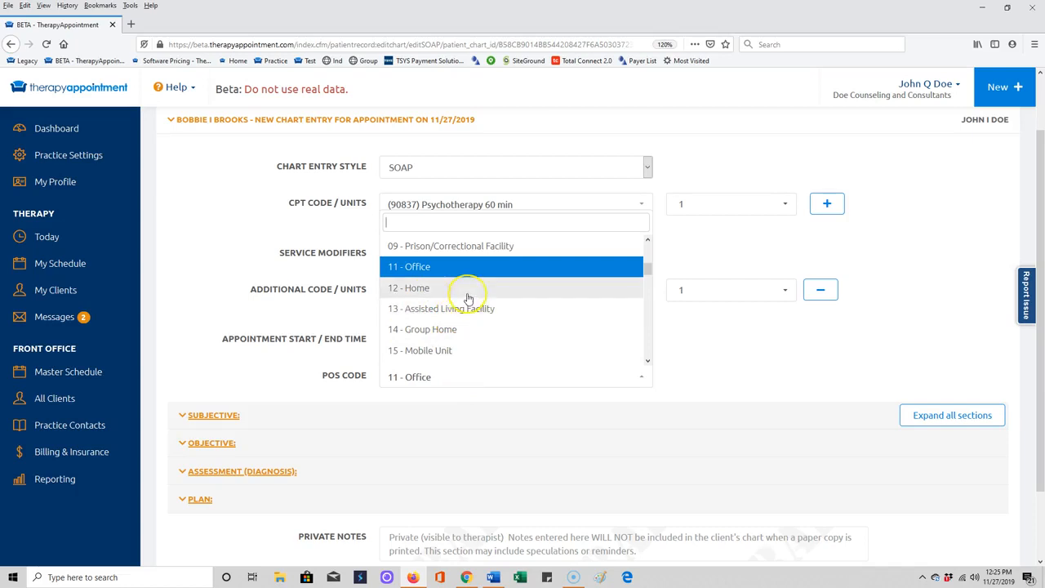
pyautogui.scroll(2, 467, 299)
pyautogui.scroll(2, 468, 299)
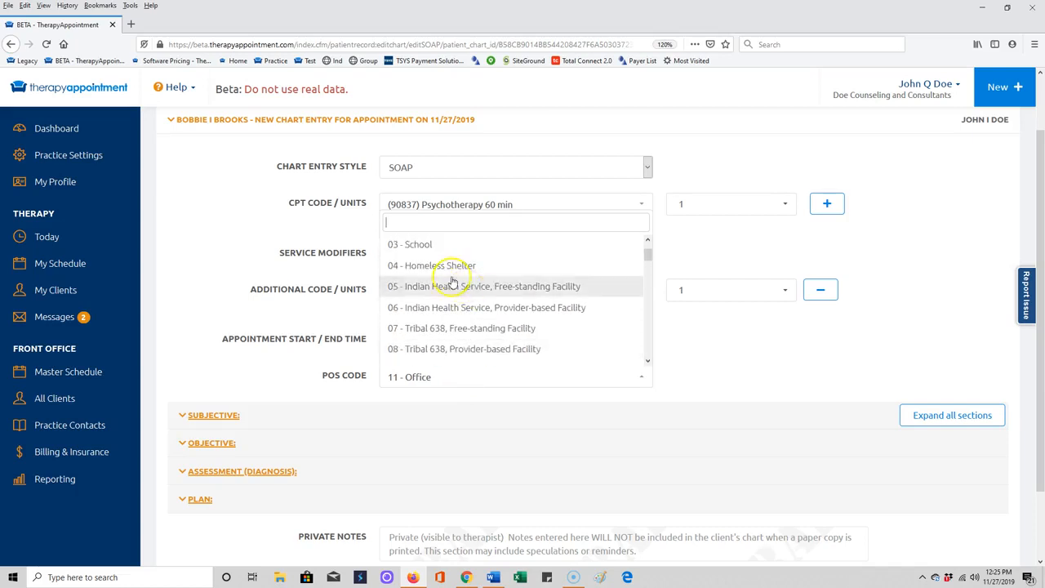
pyautogui.scroll(2, 436, 278)
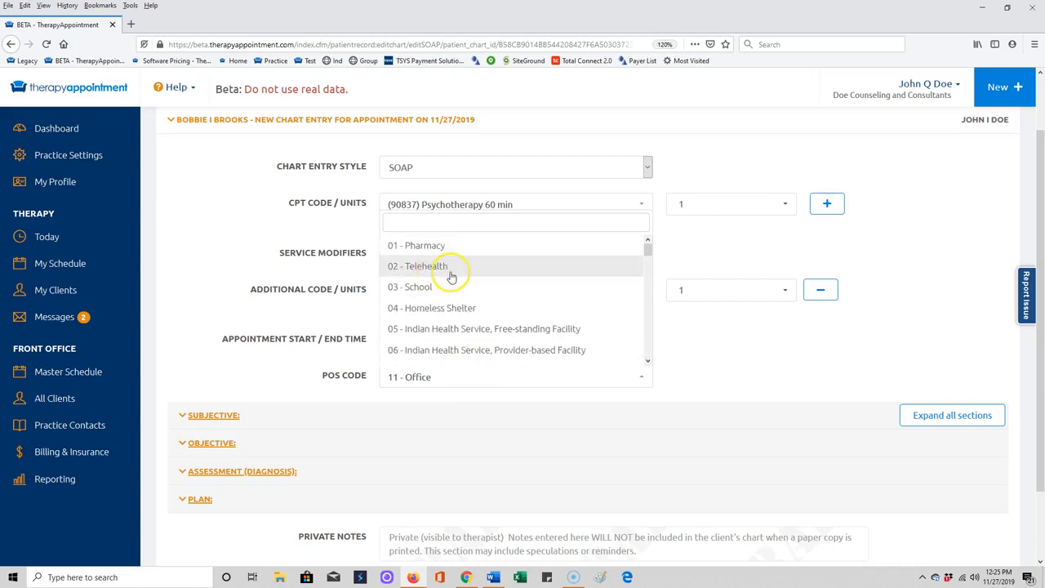
pyautogui.scroll(-4, 457, 290)
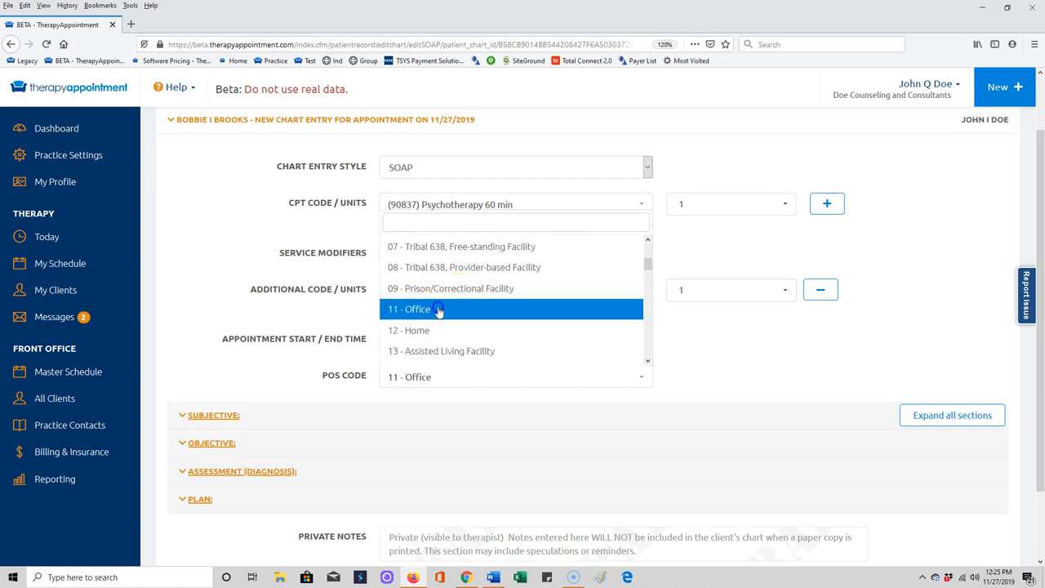
pyautogui.click(437, 310)
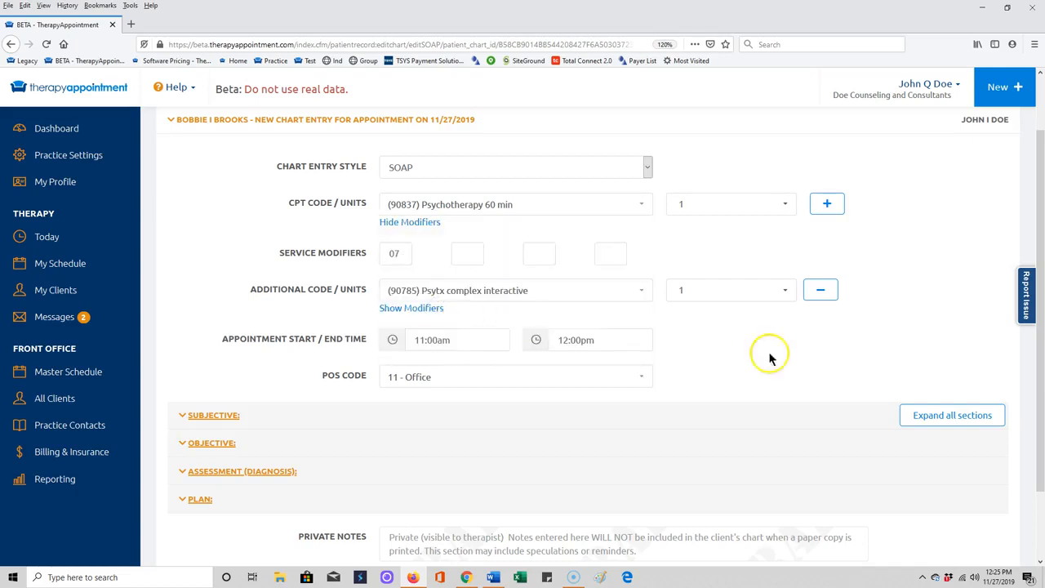
# - Expand all SOAP sections, review the prefilled entries without editing them, and continue to the chart note preview
pyautogui.click(938, 415)
pyautogui.scroll(-1, 432, 453)
pyautogui.scroll(-10, 432, 454)
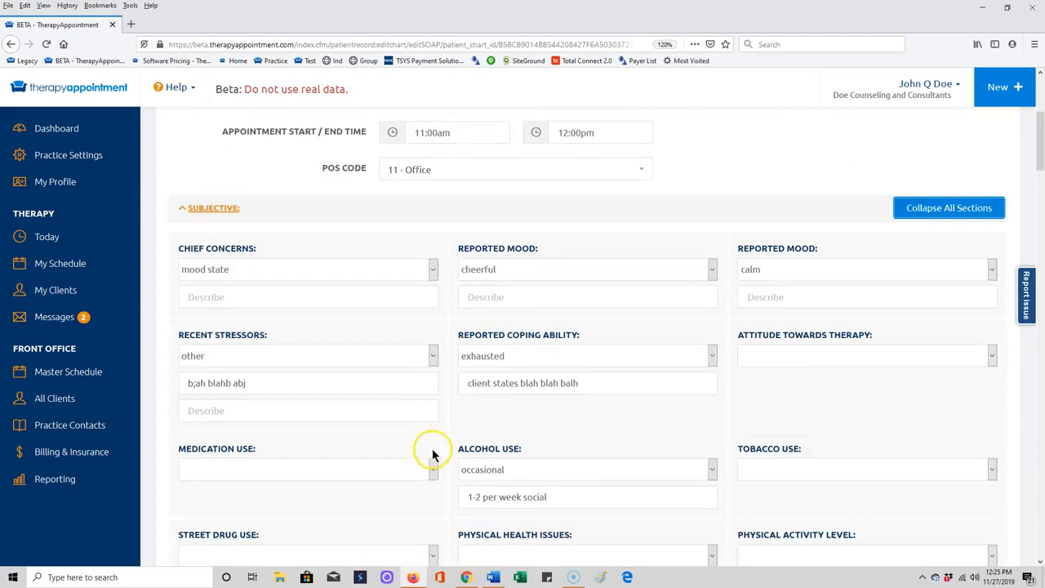
pyautogui.scroll(-20, 571, 463)
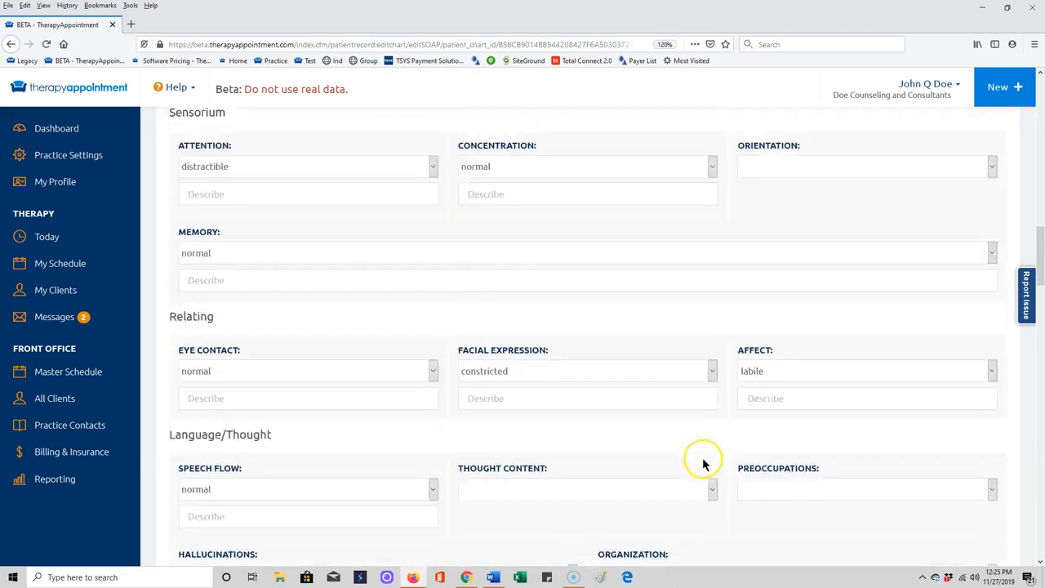
pyautogui.scroll(-20, 822, 506)
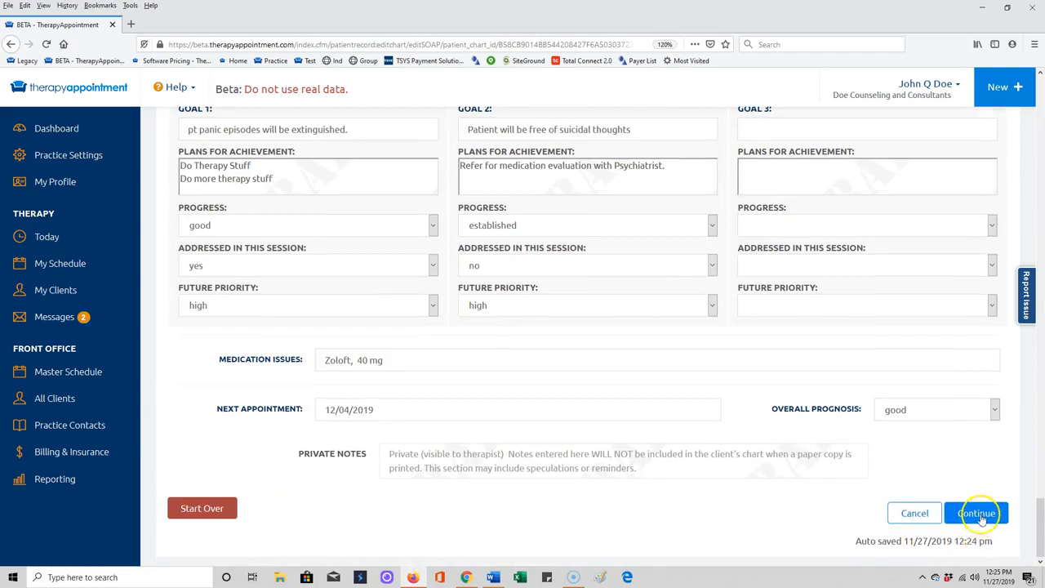
pyautogui.click(981, 514)
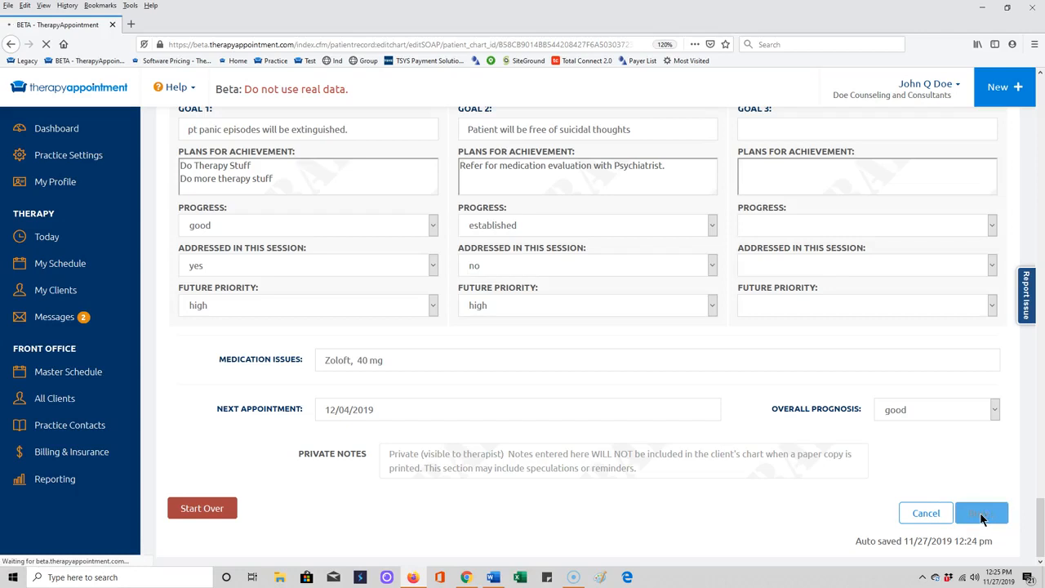
# - Review the chart note preview through to the signature area, then finalize and lock the note
pyautogui.scroll(-3, 884, 499)
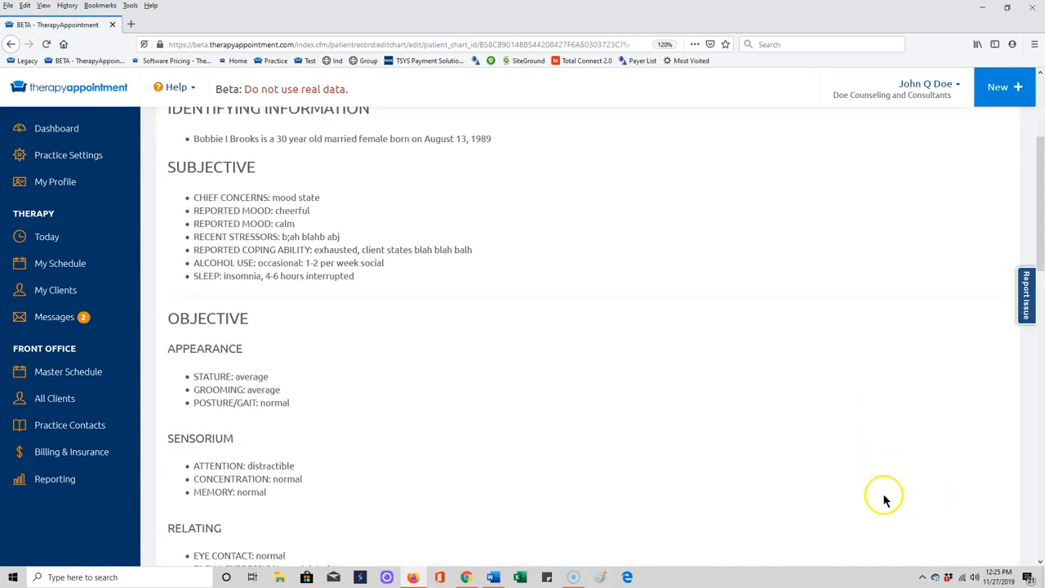
pyautogui.scroll(-3, 884, 500)
pyautogui.moveTo(1037, 326); pyautogui.dragTo(1041, 555)
pyautogui.click(944, 543)
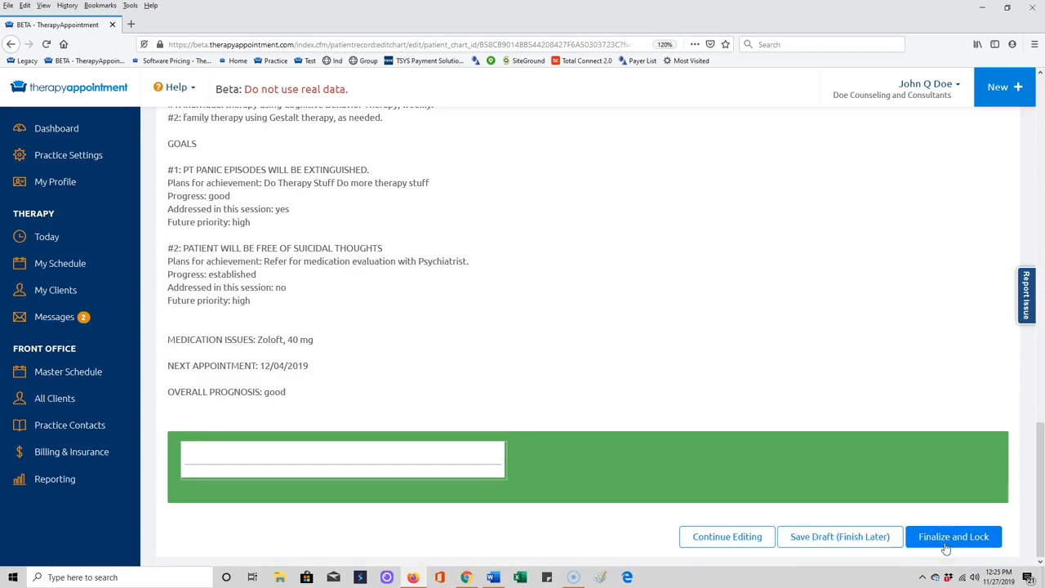
pyautogui.click(947, 545)
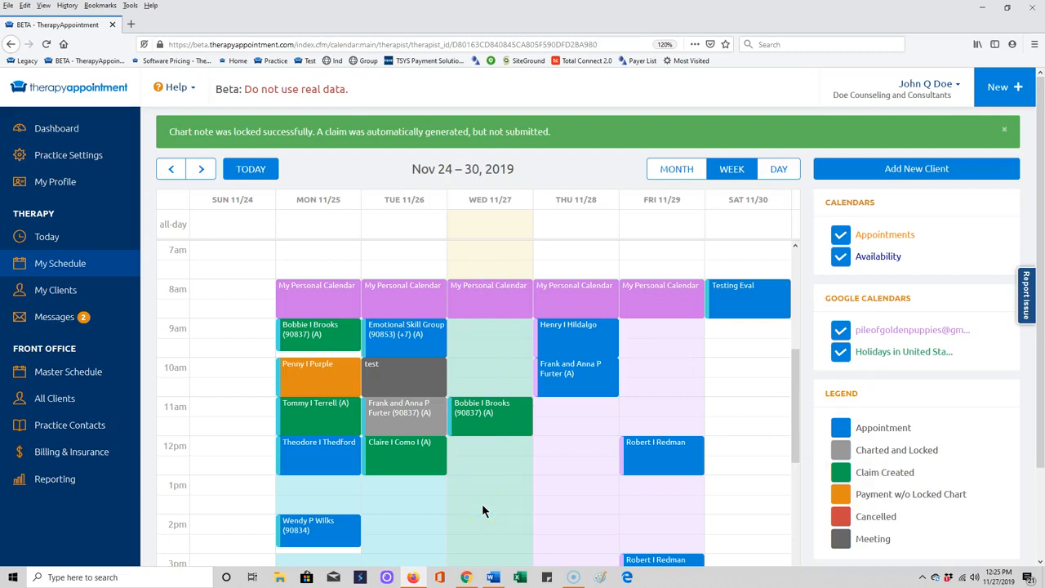
# - Open the billing overview and examine the ready-for-submission notice and the claim status summary
pyautogui.click(70, 459)
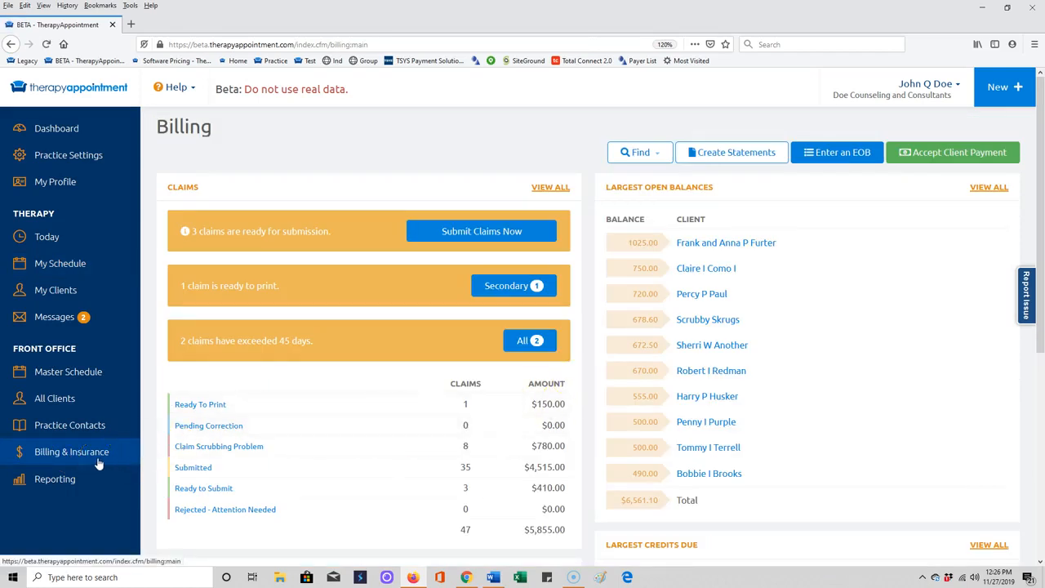
pyautogui.scroll(-1, 331, 403)
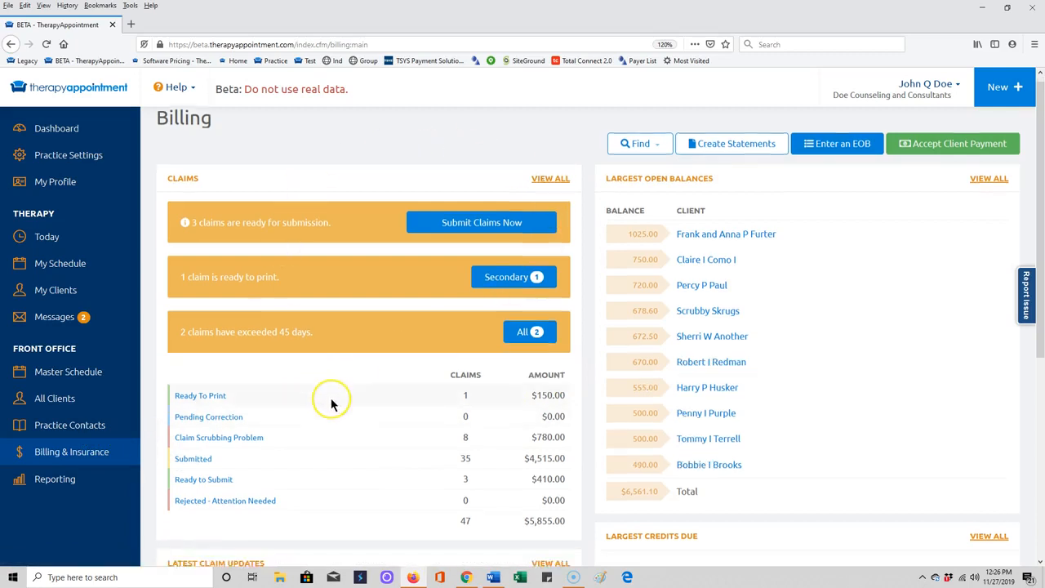
pyautogui.scroll(-1, 331, 403)
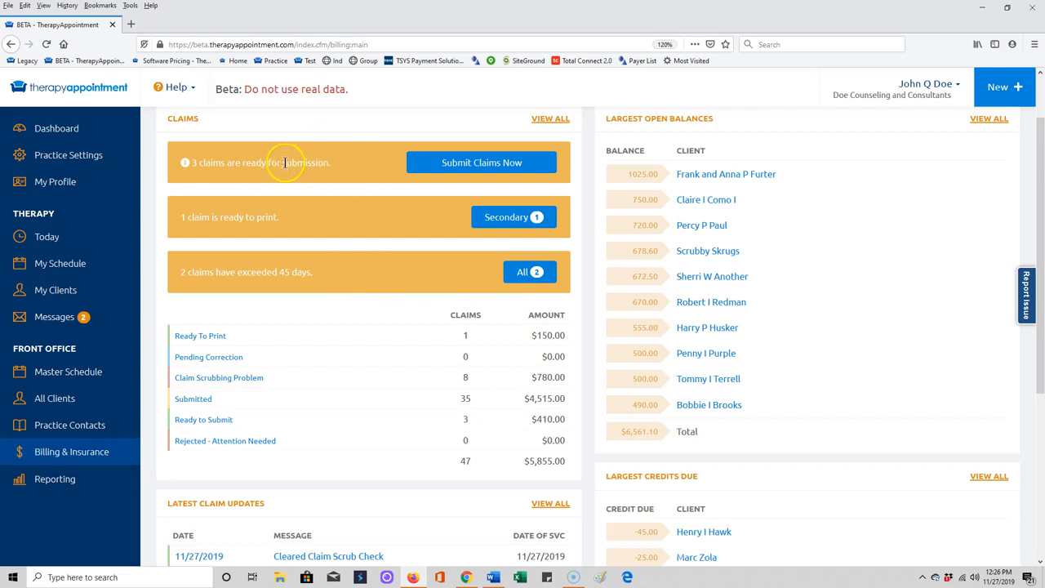
# - Start claim submission, exclude the 11/27/2019 claim, and submit the 11/25/2019 and 11/26/2019 claims
pyautogui.click(464, 163)
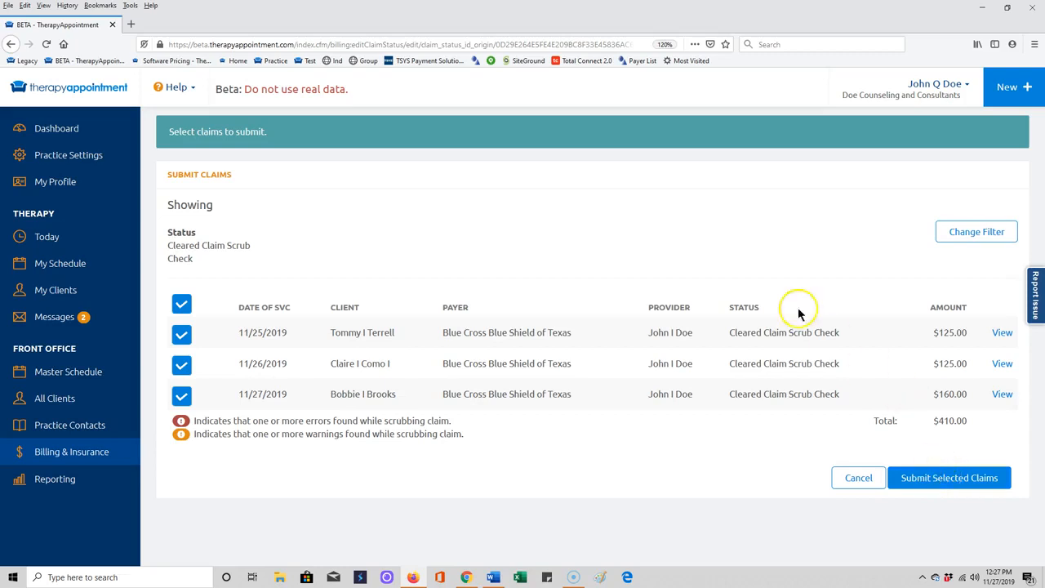
pyautogui.click(181, 398)
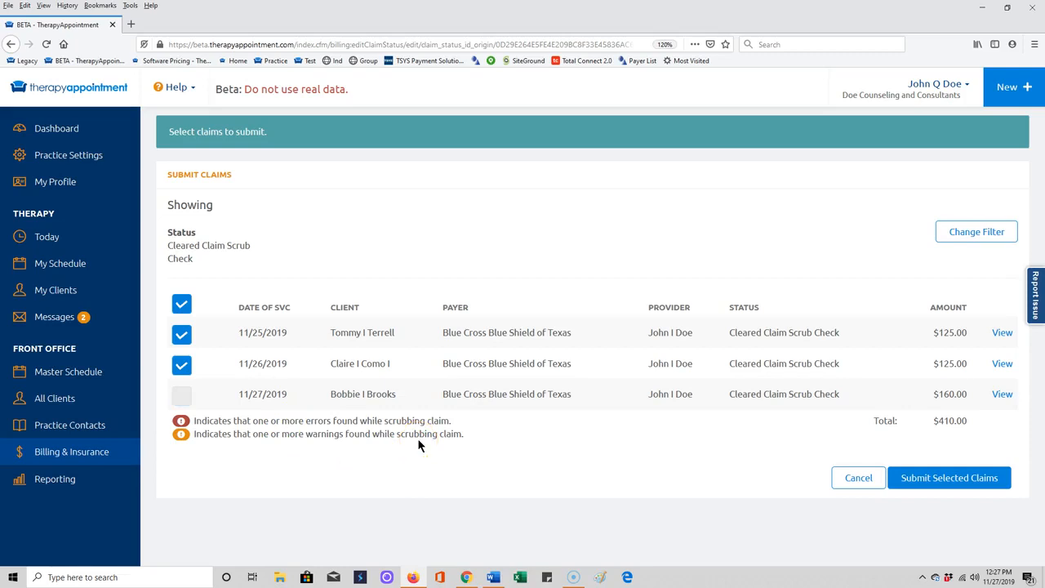
pyautogui.click(184, 403)
pyautogui.click(931, 478)
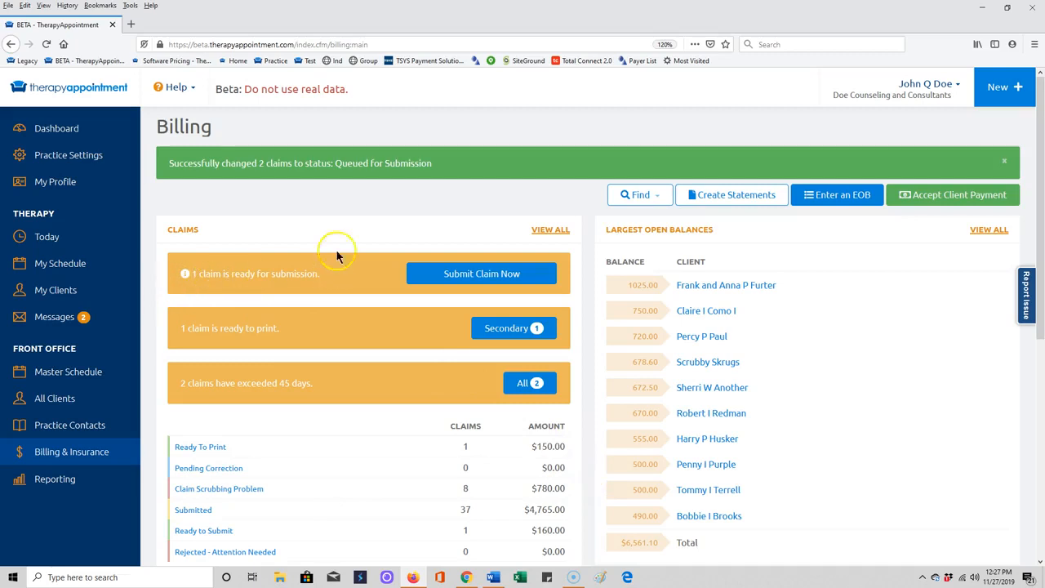
# - Open the claim report for claims that are ready to submit
pyautogui.scroll(-1, 284, 275)
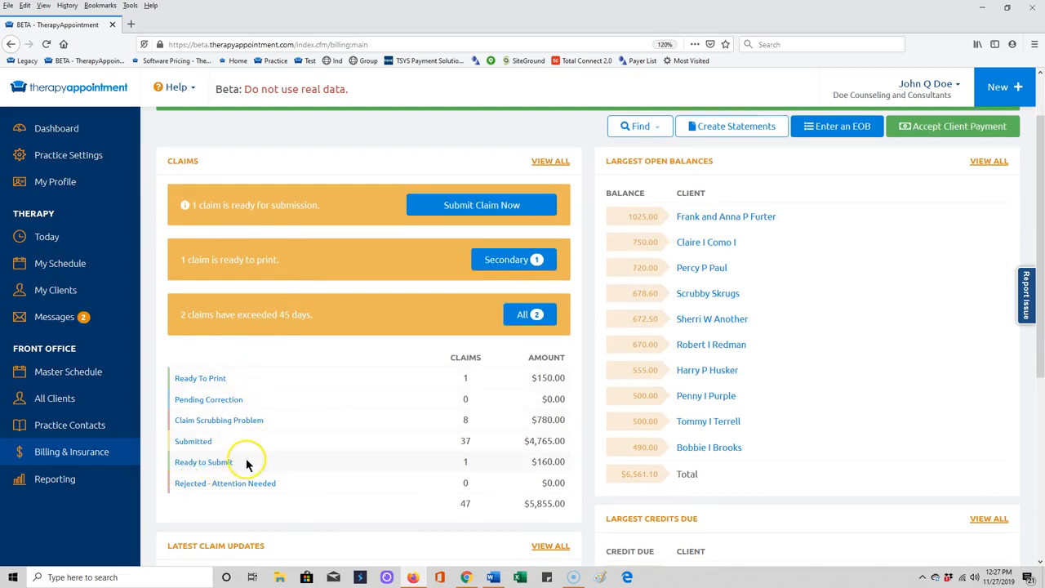
pyautogui.click(196, 463)
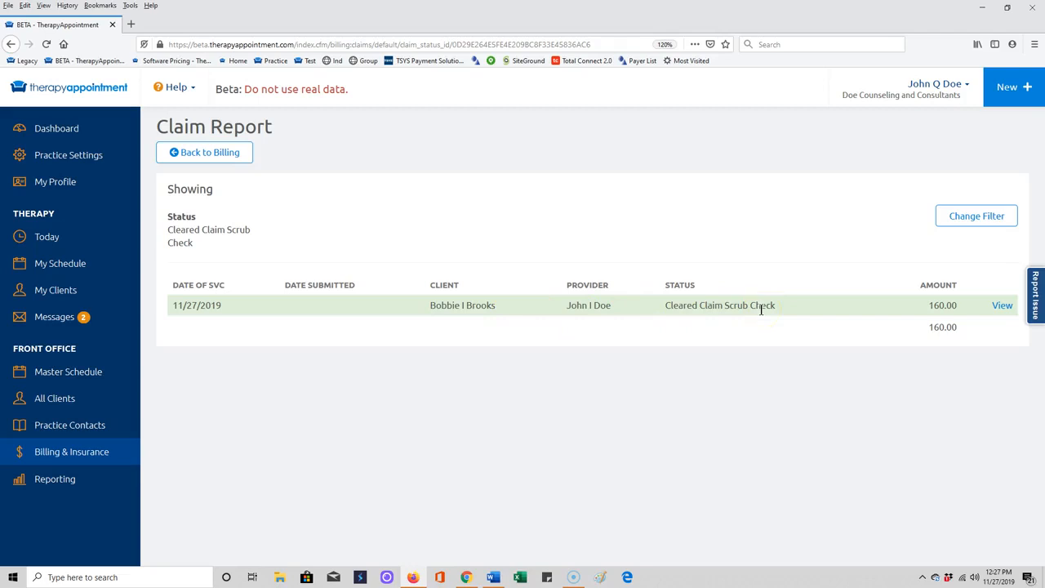
# - Return to the billing overview, open the claim report for submitted claims, and examine the service dates, submission dates and statuses through the whole list
pyautogui.click(215, 157)
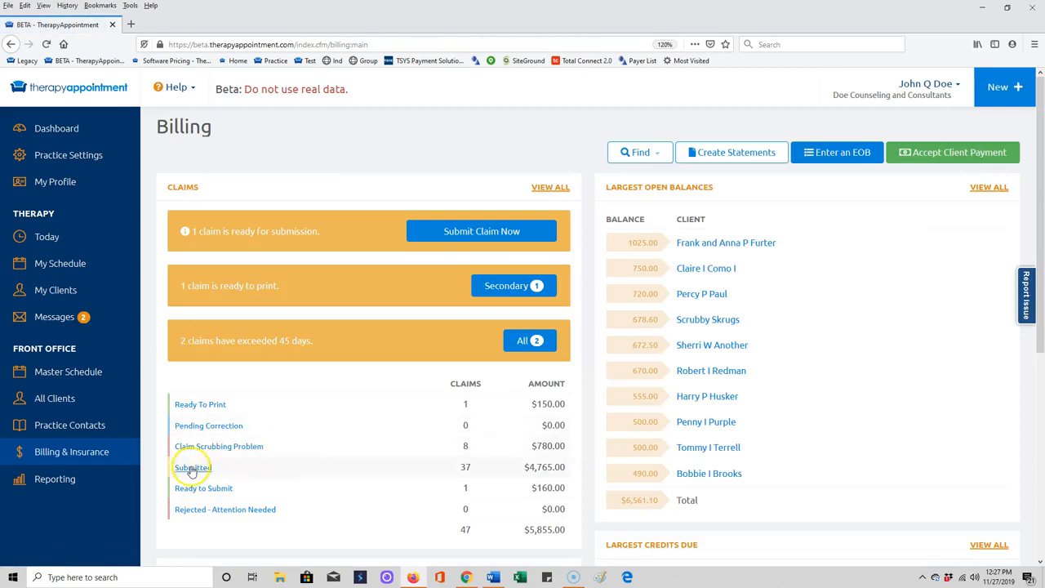
pyautogui.click(193, 470)
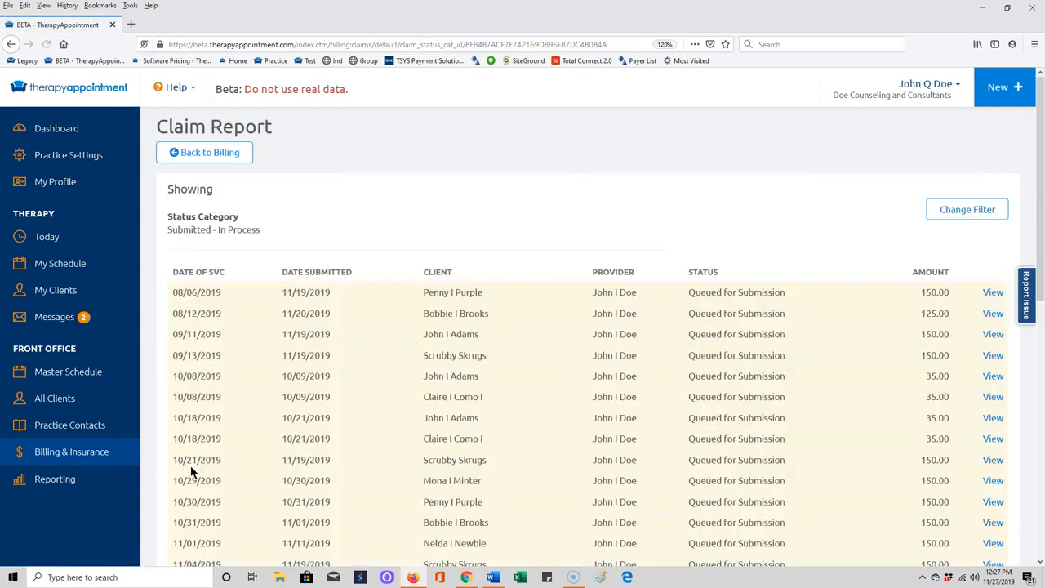
pyautogui.scroll(-5, 508, 310)
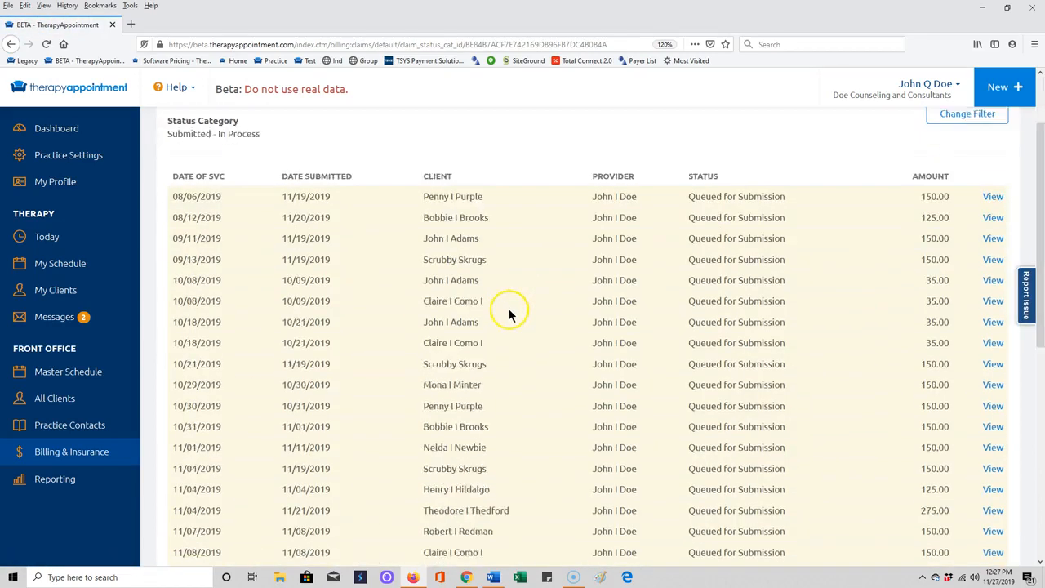
pyautogui.scroll(-5, 508, 314)
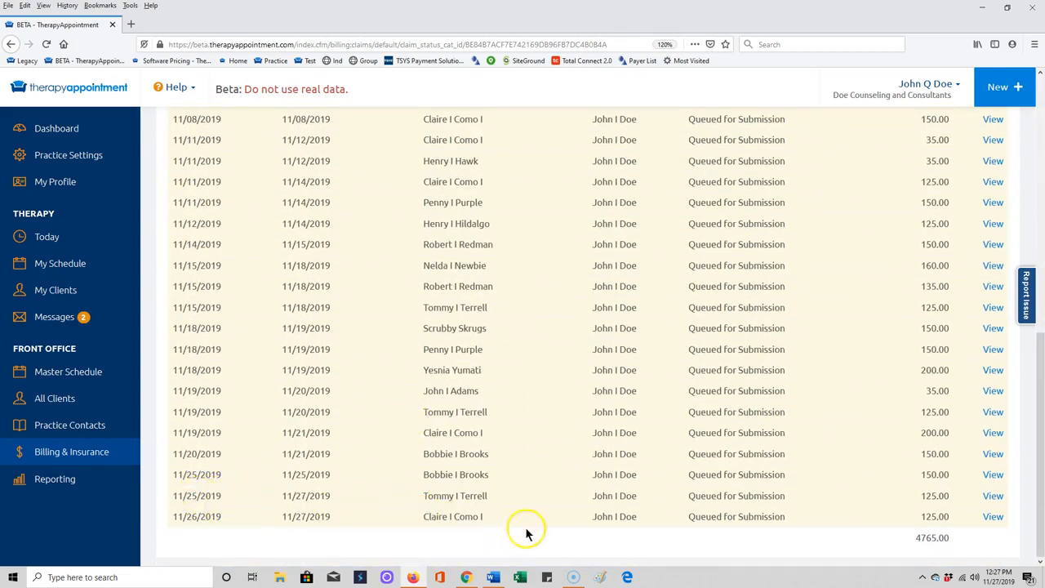
pyautogui.scroll(6, 737, 489)
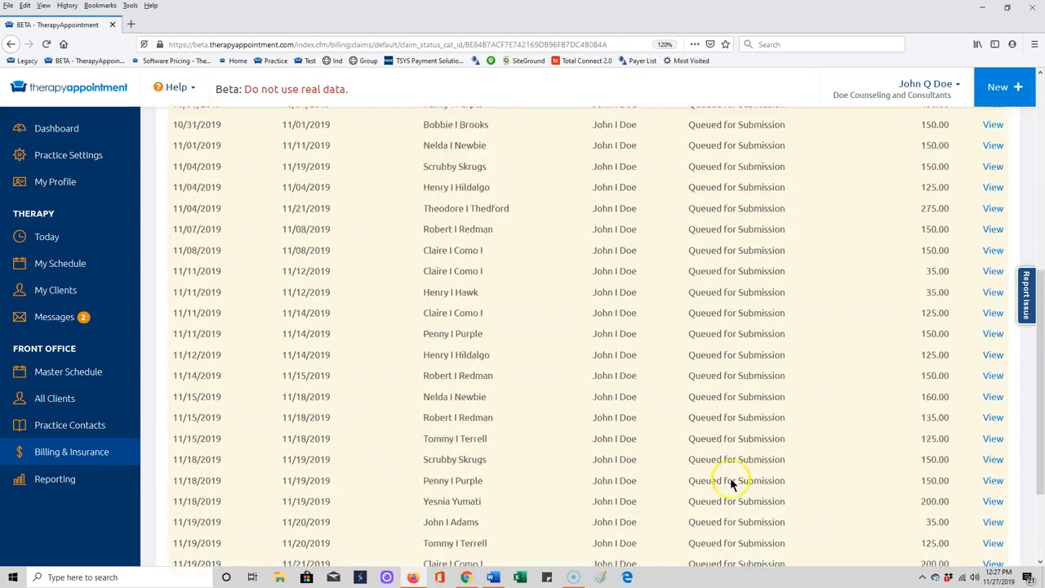
pyautogui.scroll(4, 732, 477)
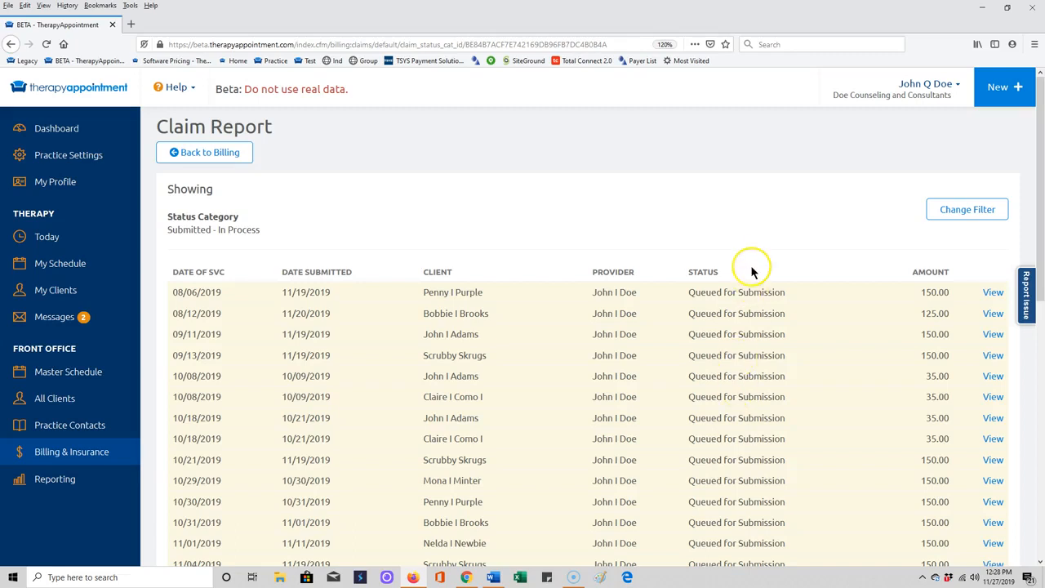
pyautogui.scroll(-5, 759, 483)
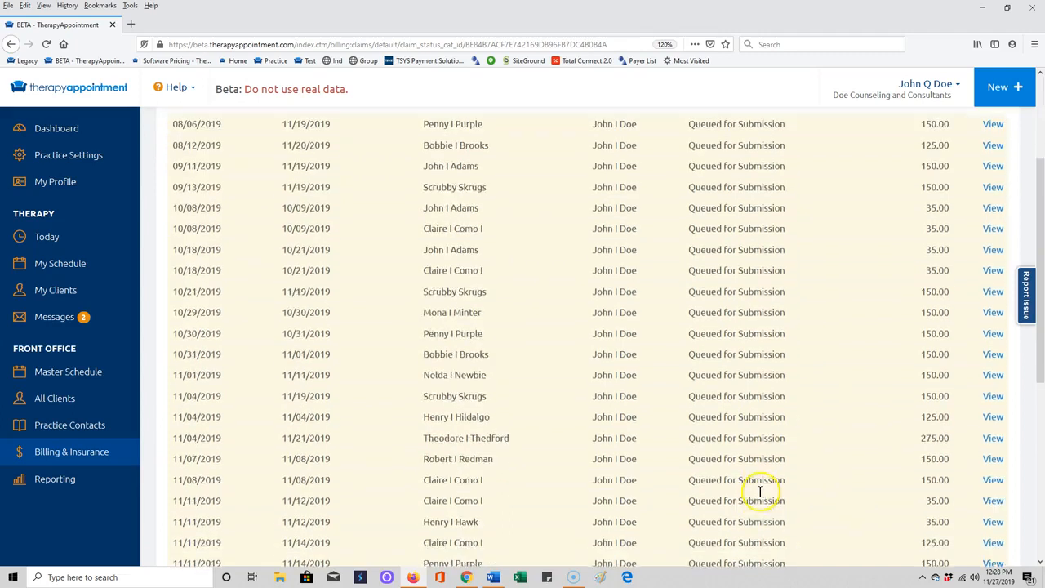
pyautogui.scroll(-1, 760, 491)
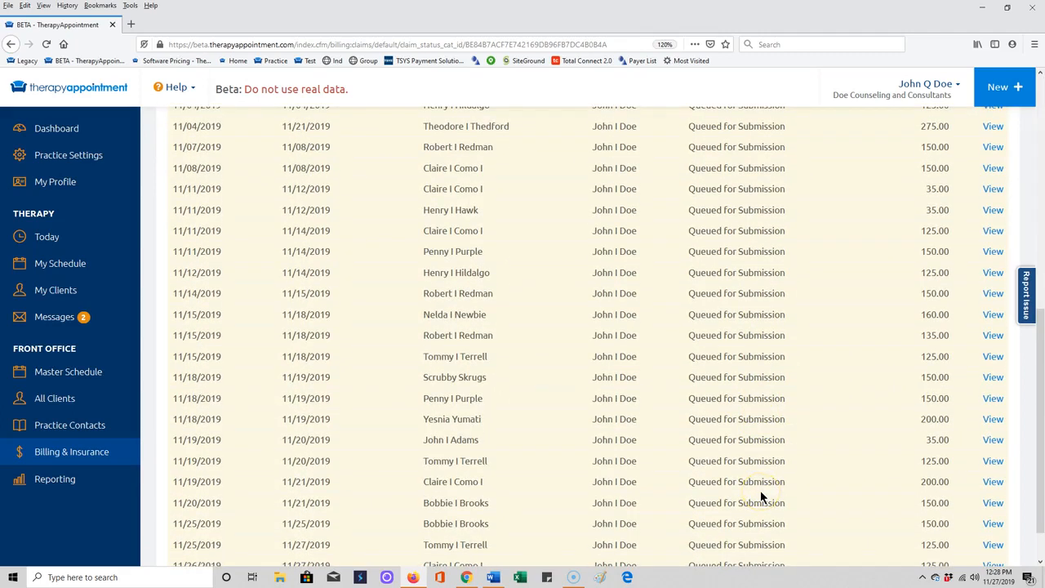
# - Leave the submitted claims report and open the practice's master schedule
pyautogui.click(79, 374)
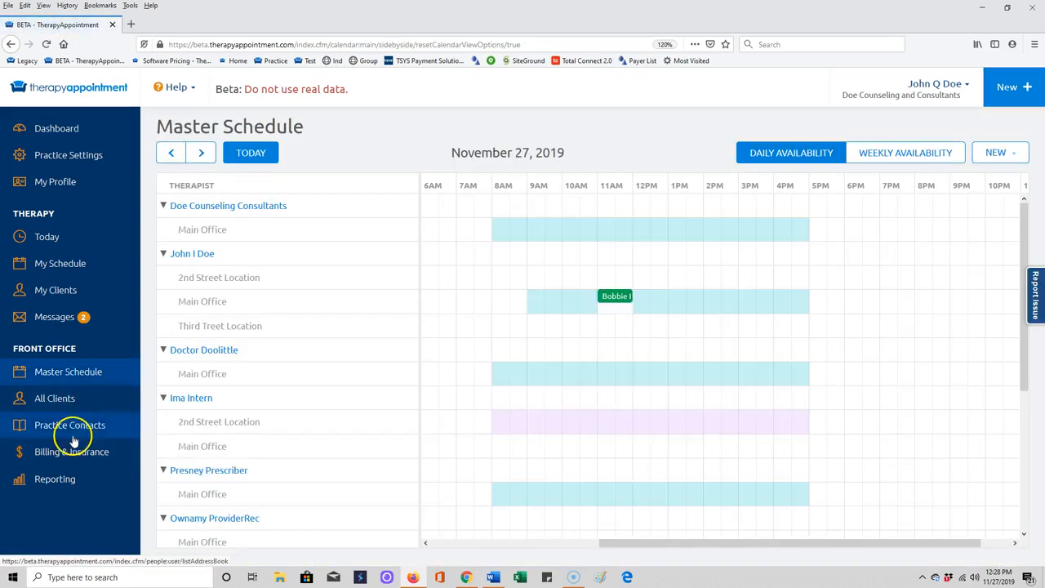